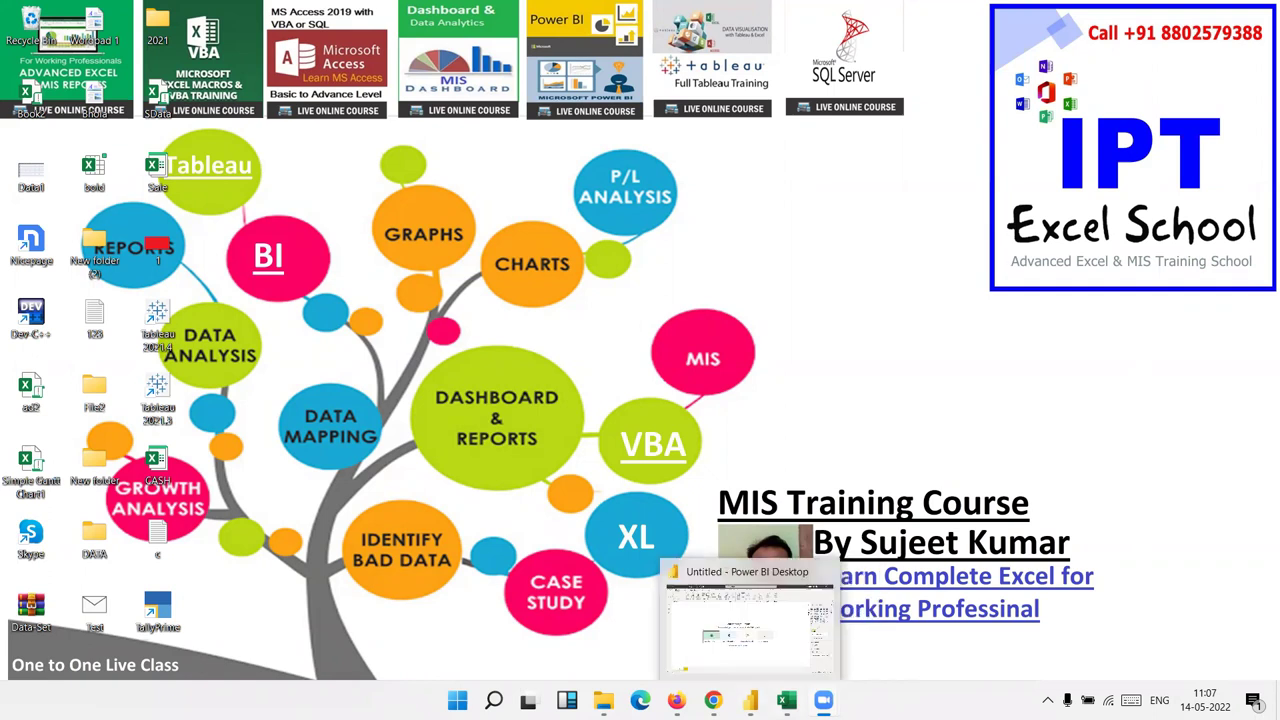
- Bring Power BI Desktop to the front and start an Excel workbook import
{"action": "left_click", "coordinate": [750, 700]}
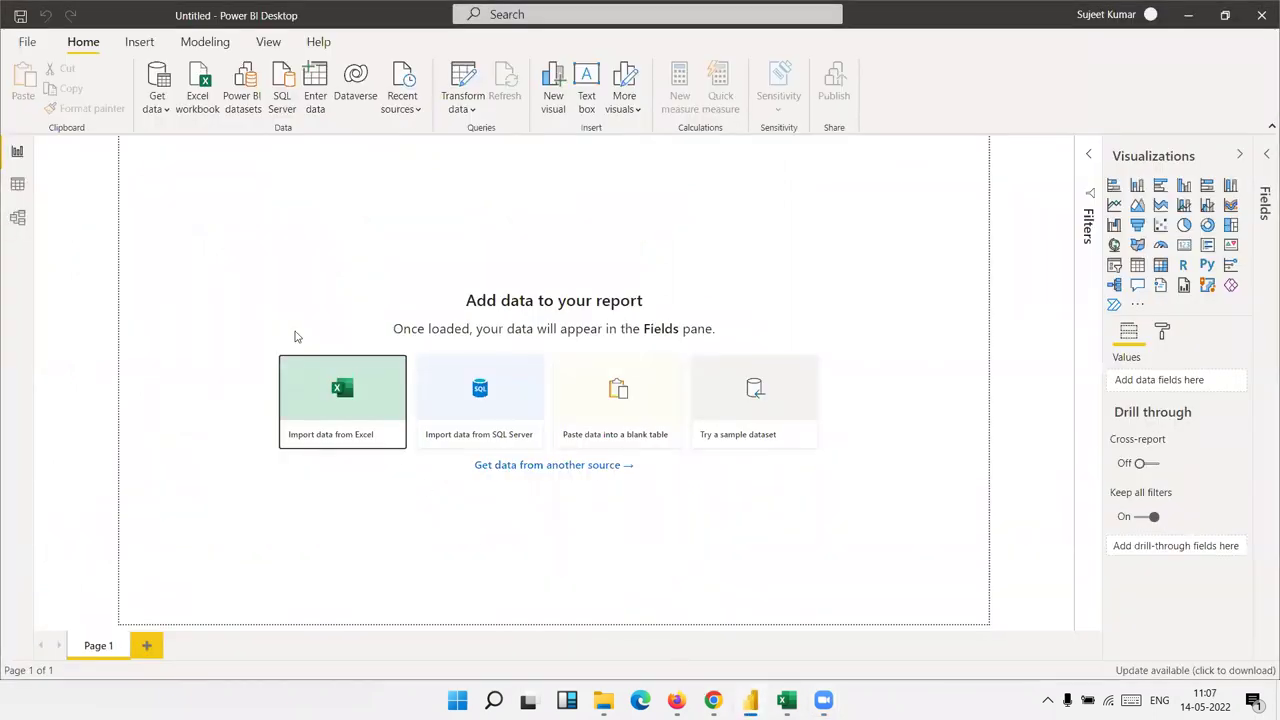
{"action": "left_click", "coordinate": [250, 229]}
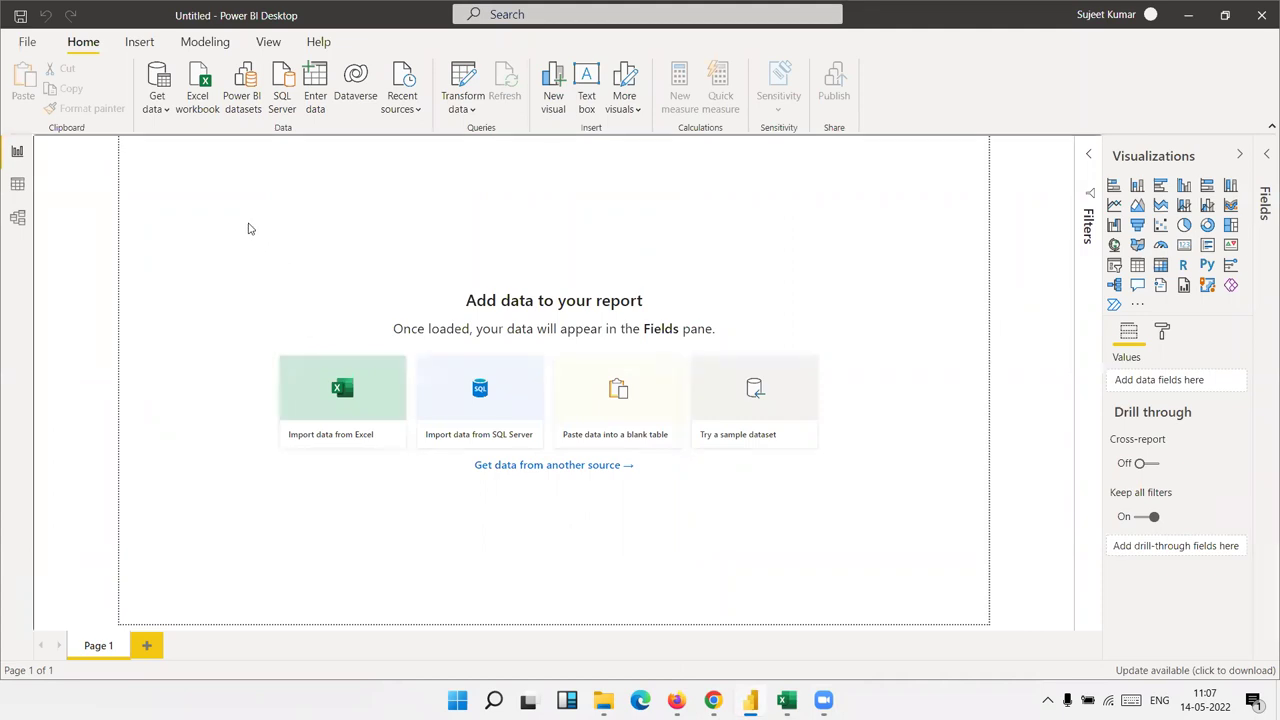
{"action": "left_click", "coordinate": [195, 92]}
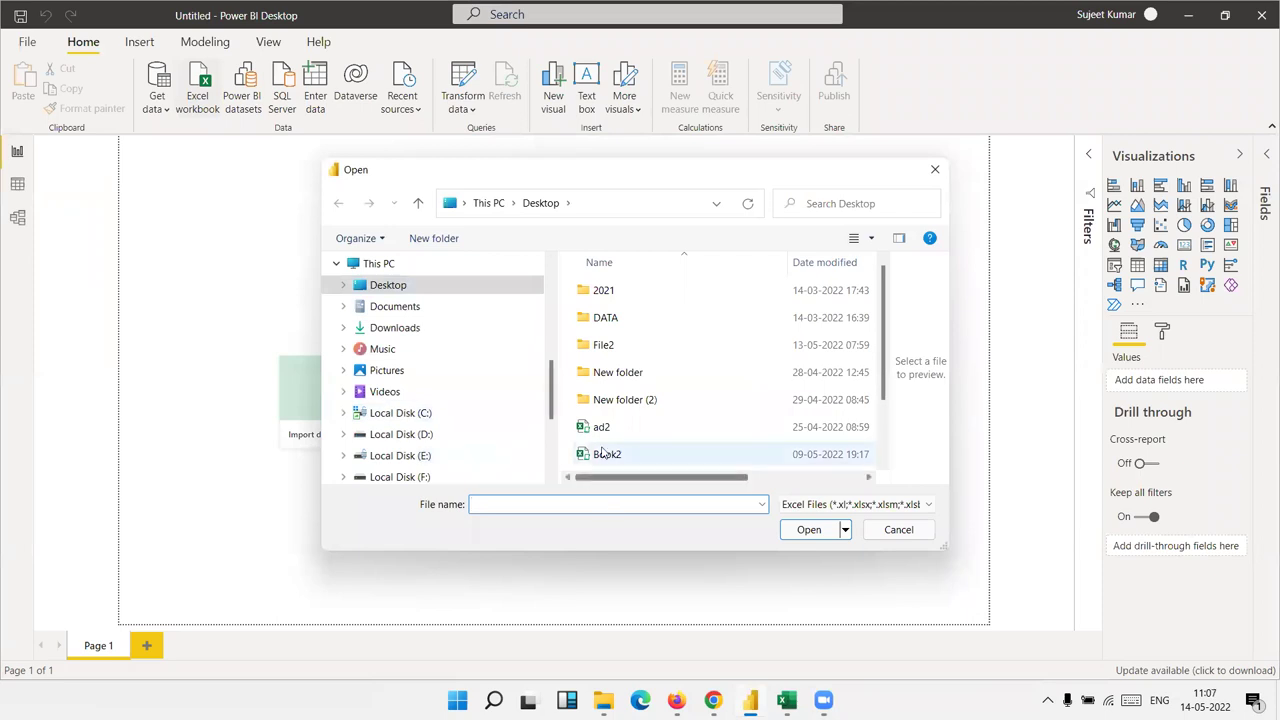
- Browse to the E:\2022 folder and select the DTA workbook
{"action": "scroll", "coordinate": [698, 376], "scroll_direction": "down", "scroll_amount": 2}
{"action": "scroll", "coordinate": [698, 378], "scroll_direction": "up", "scroll_amount": 2}
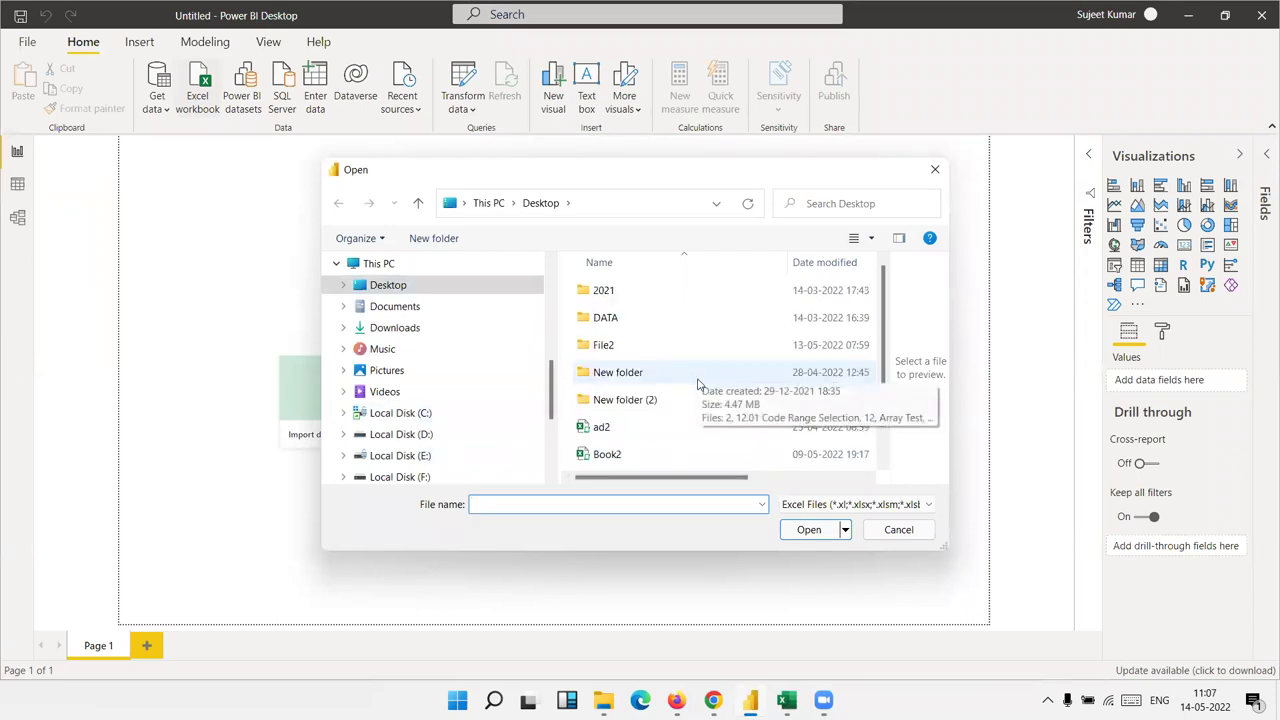
{"action": "left_click", "coordinate": [428, 477]}
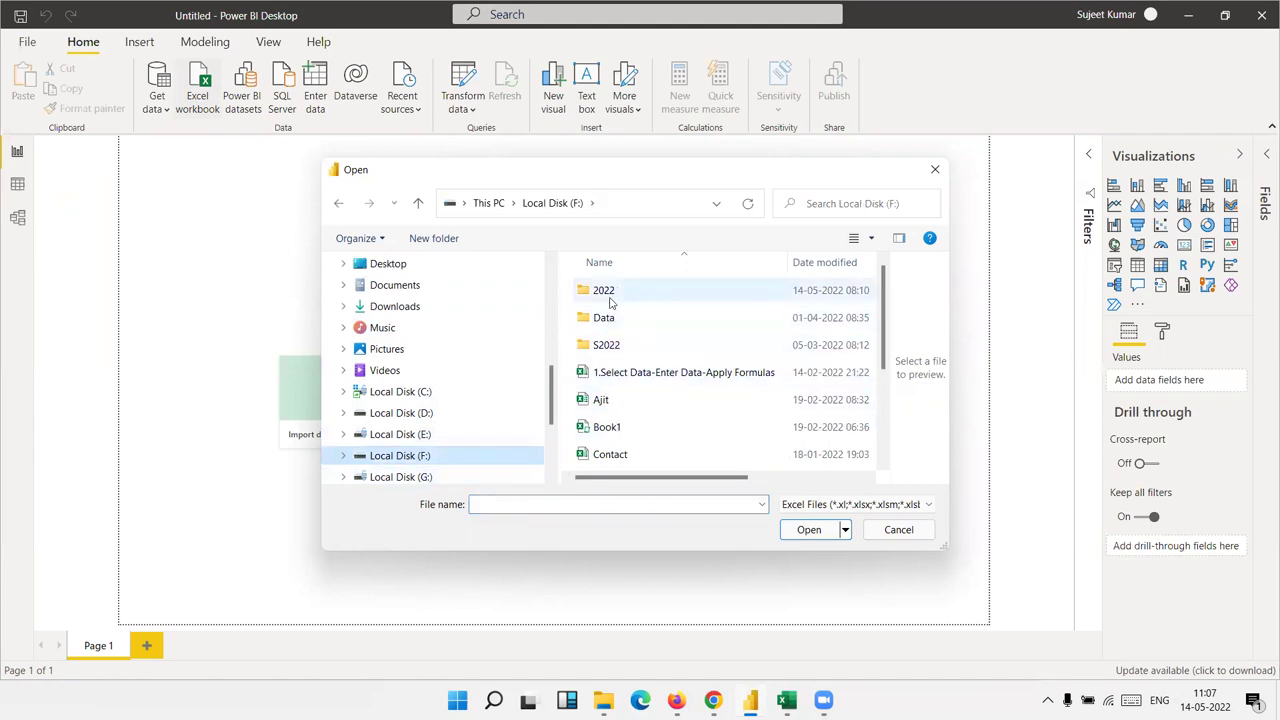
{"action": "left_click", "coordinate": [400, 434]}
{"action": "left_click", "coordinate": [610, 350]}
{"action": "double_click", "coordinate": [610, 346]}
{"action": "left_click", "coordinate": [610, 345]}
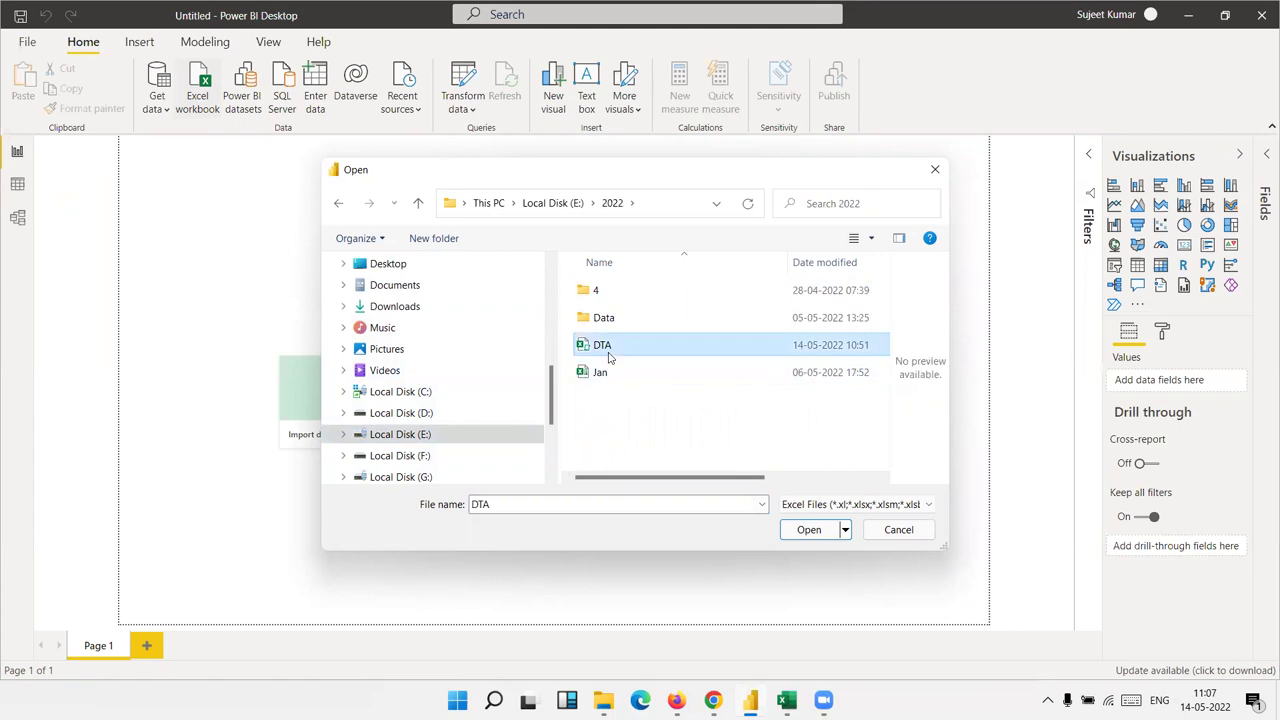
- Open DTA and load its Course and Data sheets from the Navigator
{"action": "left_click", "coordinate": [823, 534]}
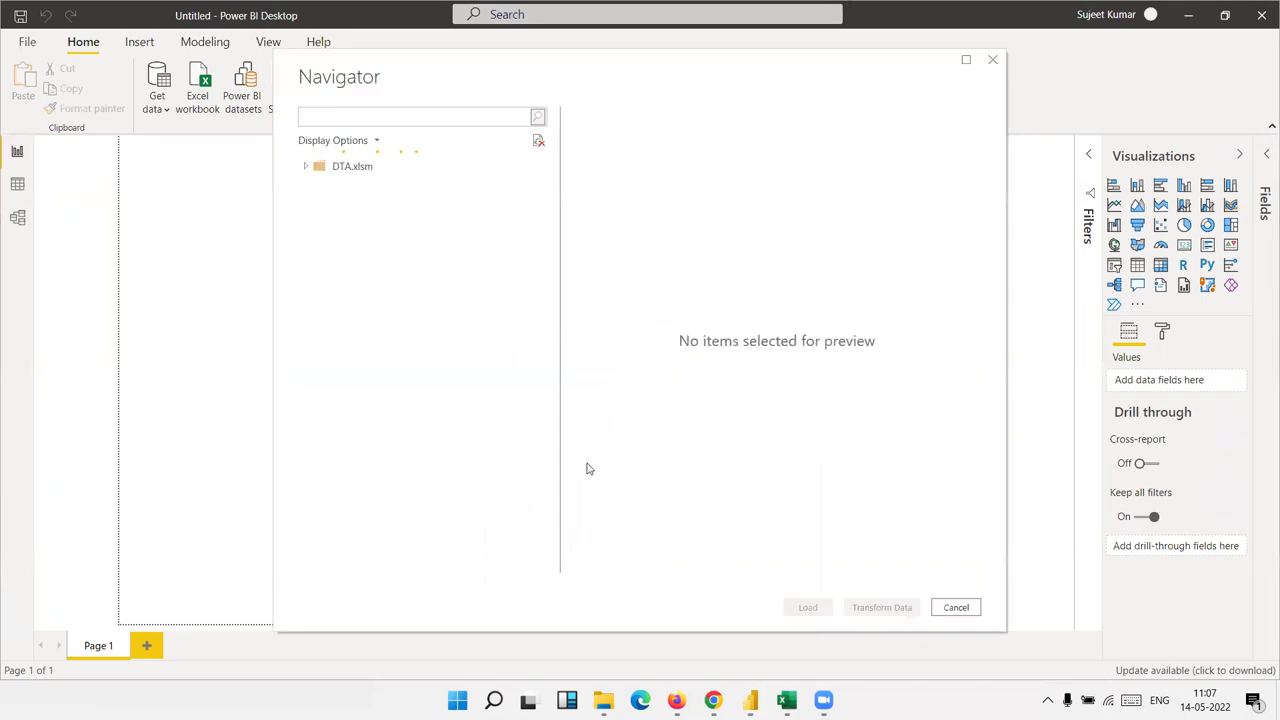
{"action": "left_click", "coordinate": [322, 209]}
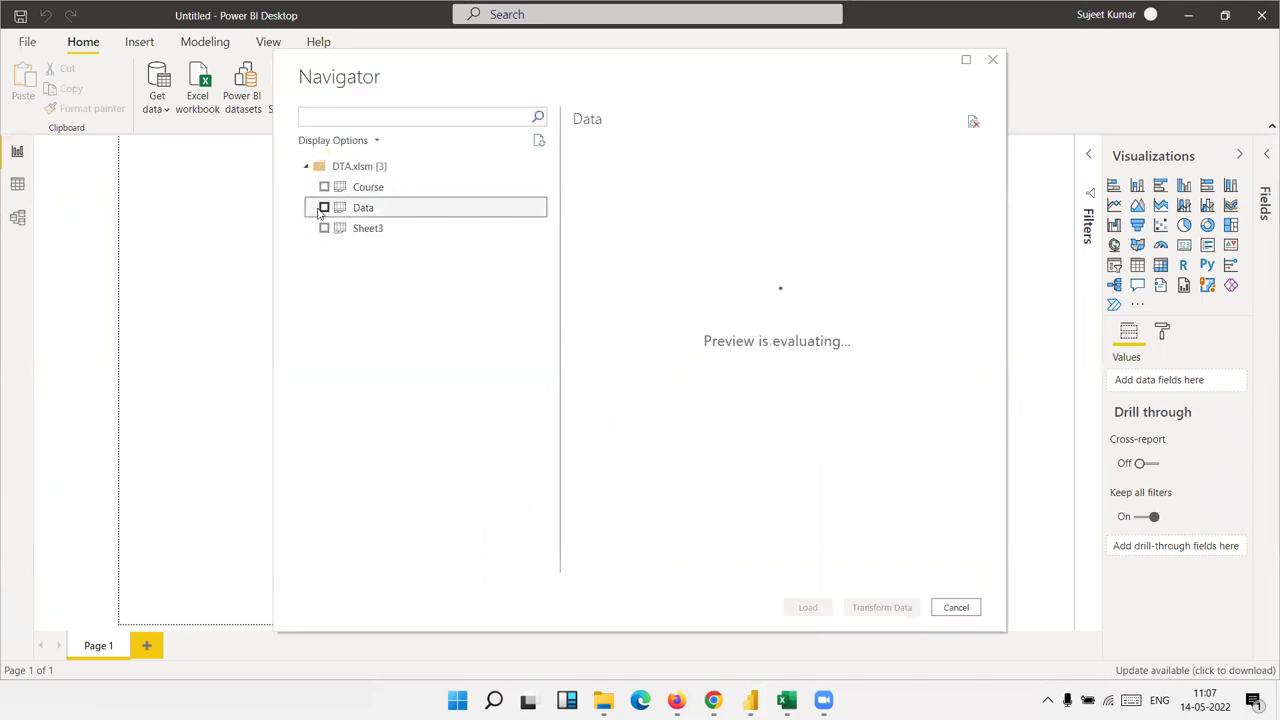
{"action": "left_click", "coordinate": [324, 187]}
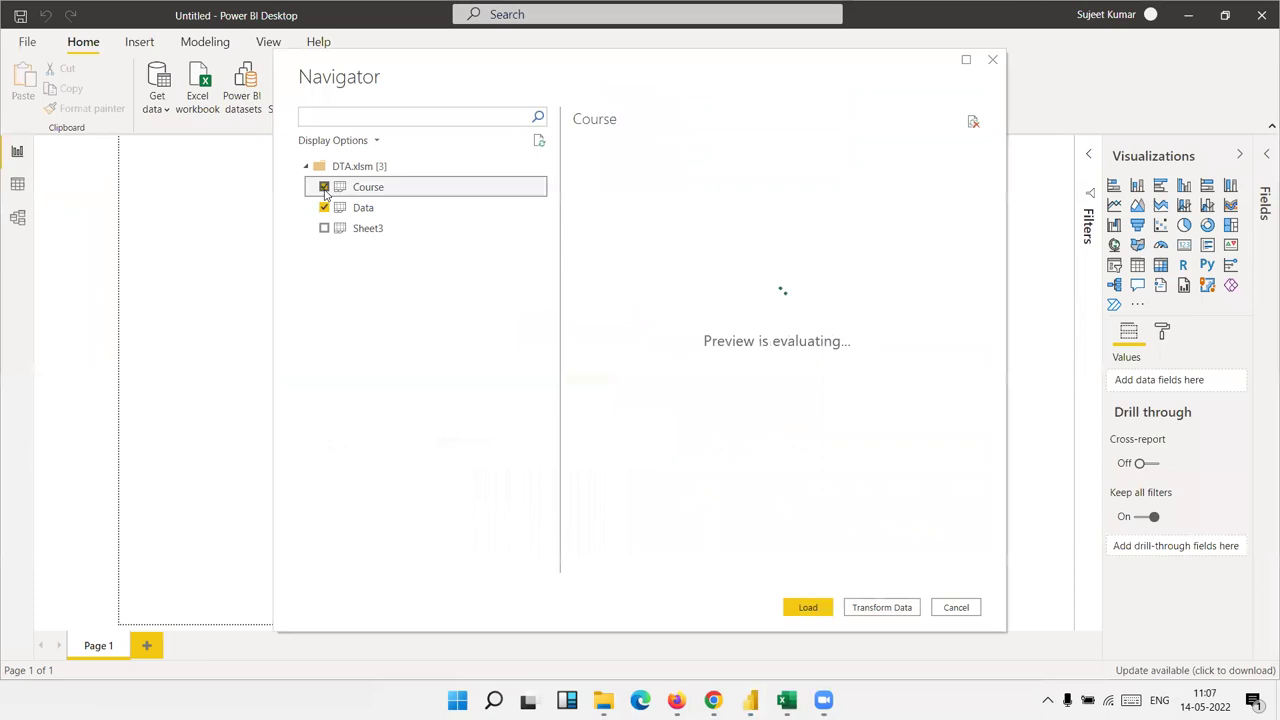
{"action": "left_click", "coordinate": [808, 608]}
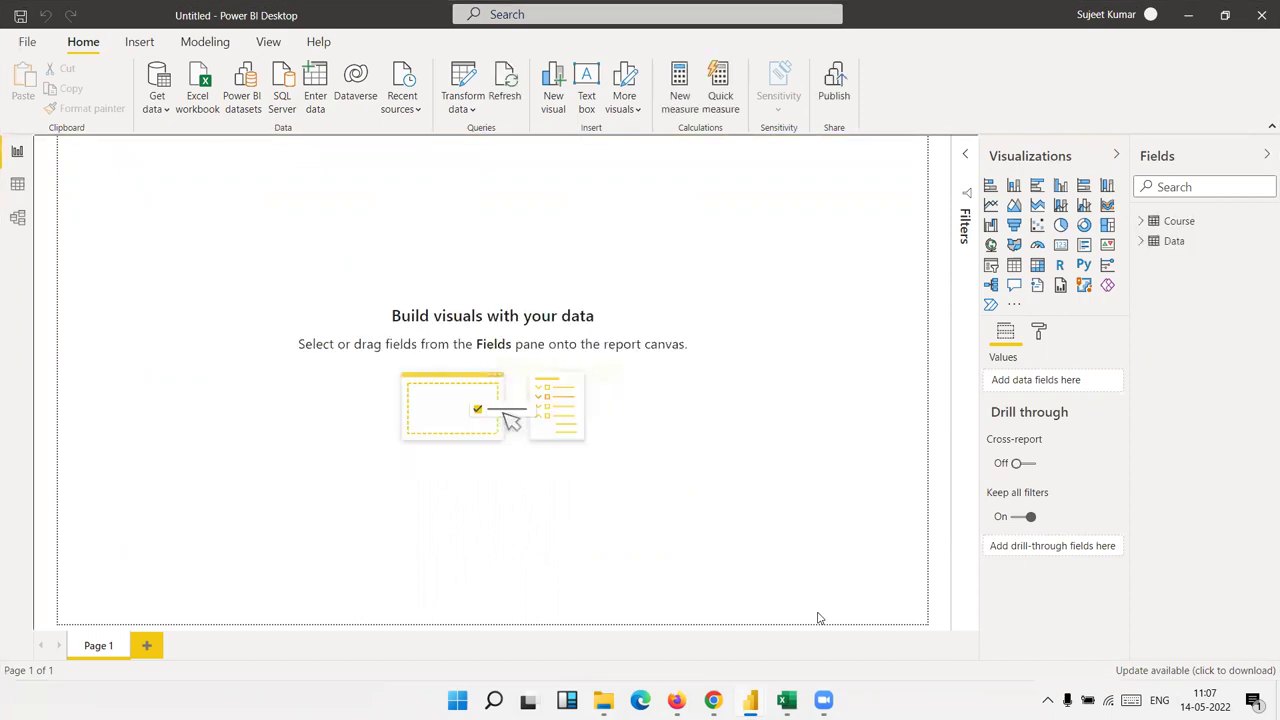
- Switch to table view and review the Data table's Qty and amt columns
{"action": "left_click", "coordinate": [17, 184]}
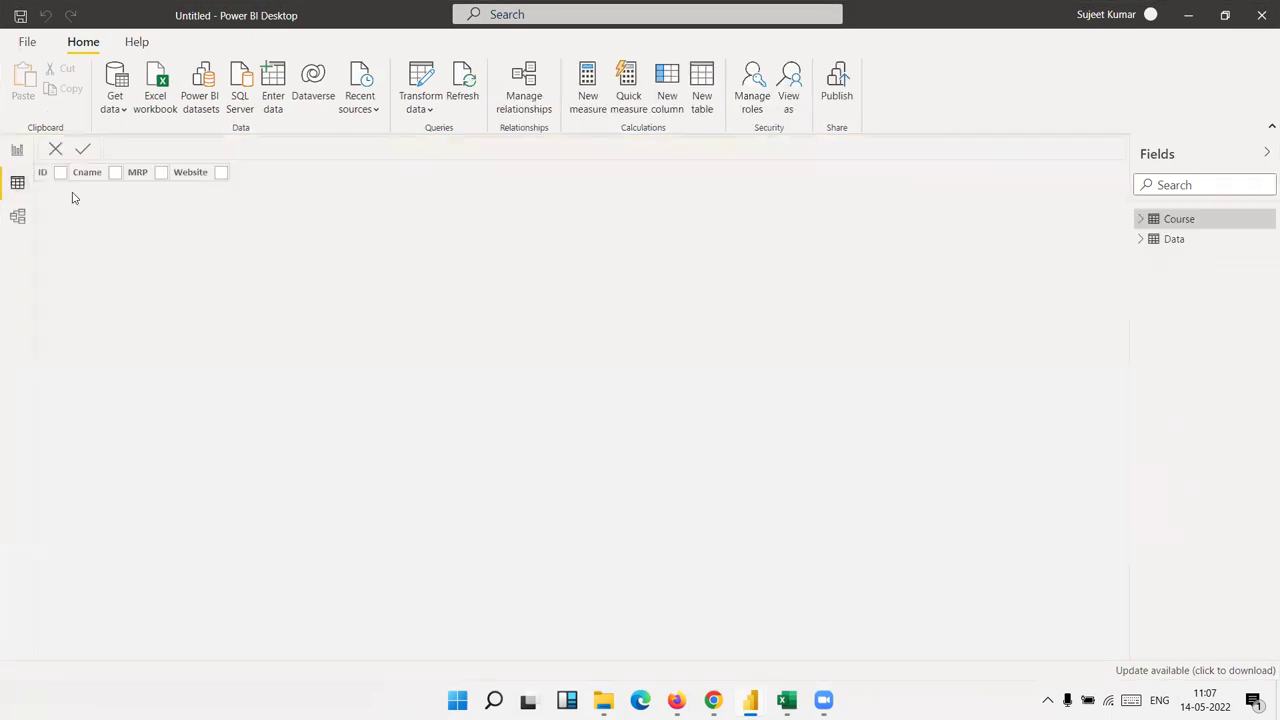
{"action": "left_click", "coordinate": [1175, 240]}
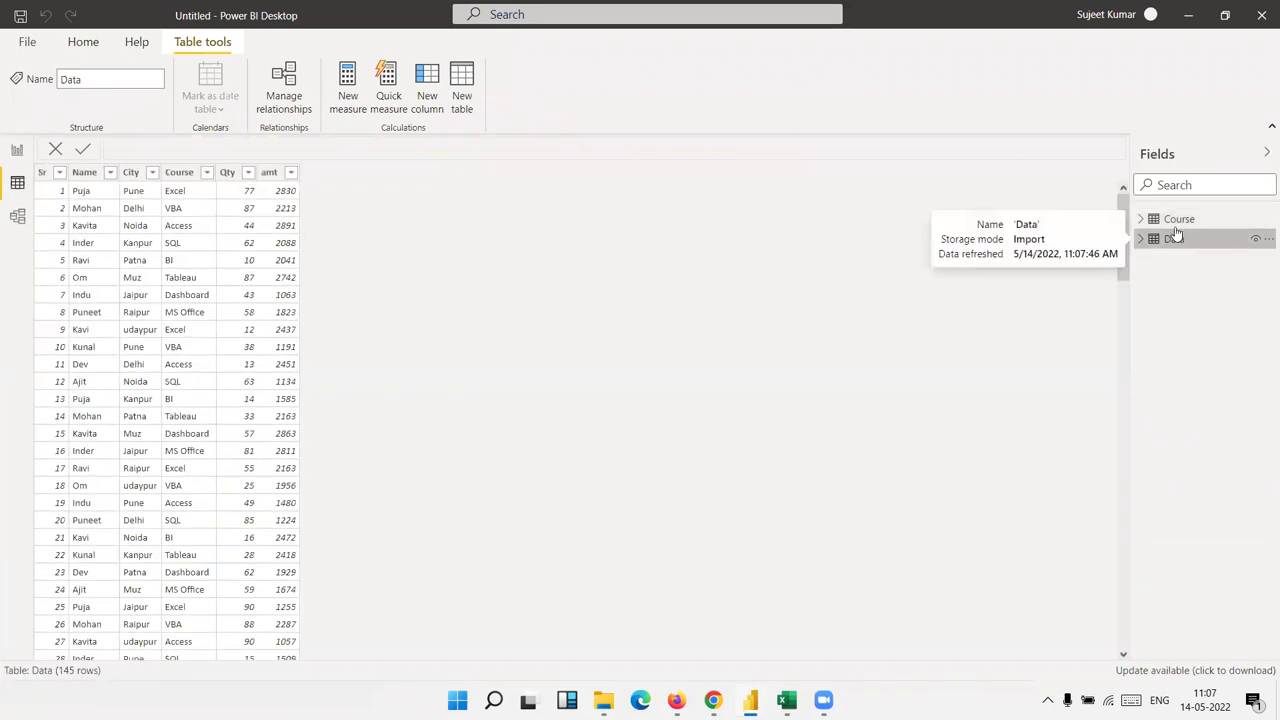
{"action": "left_click", "coordinate": [1172, 222]}
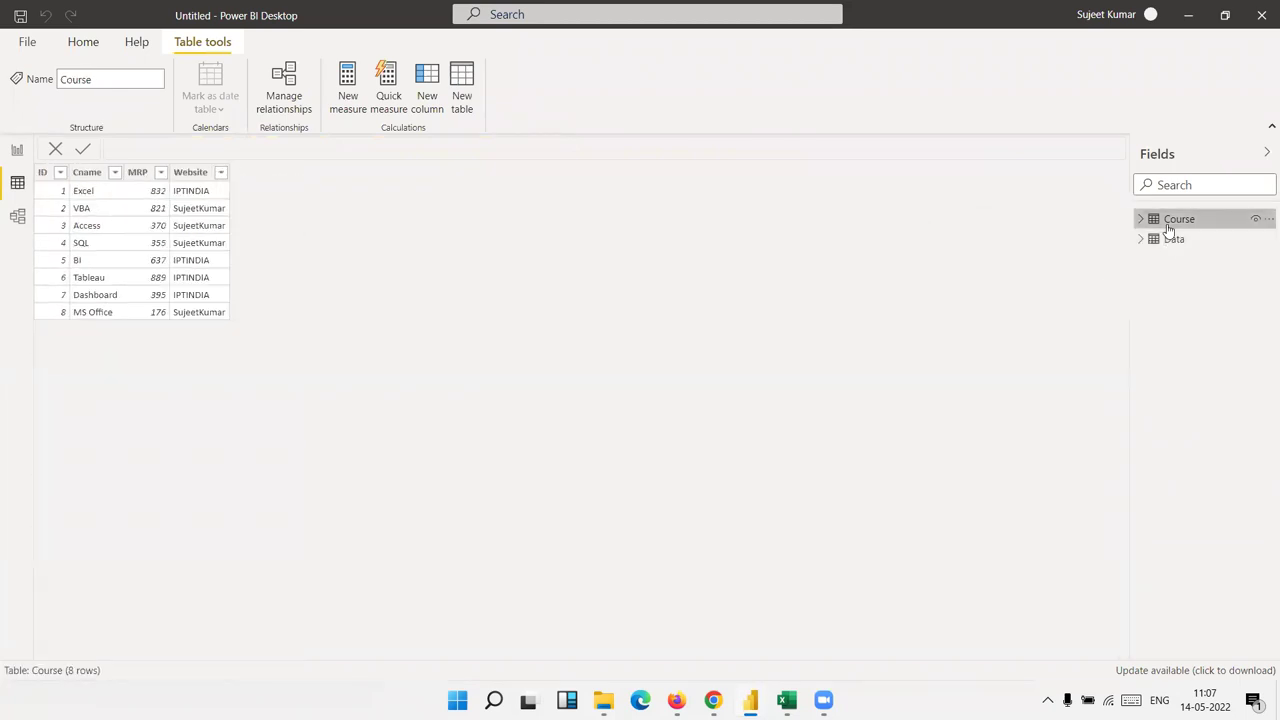
{"action": "left_click", "coordinate": [1170, 240]}
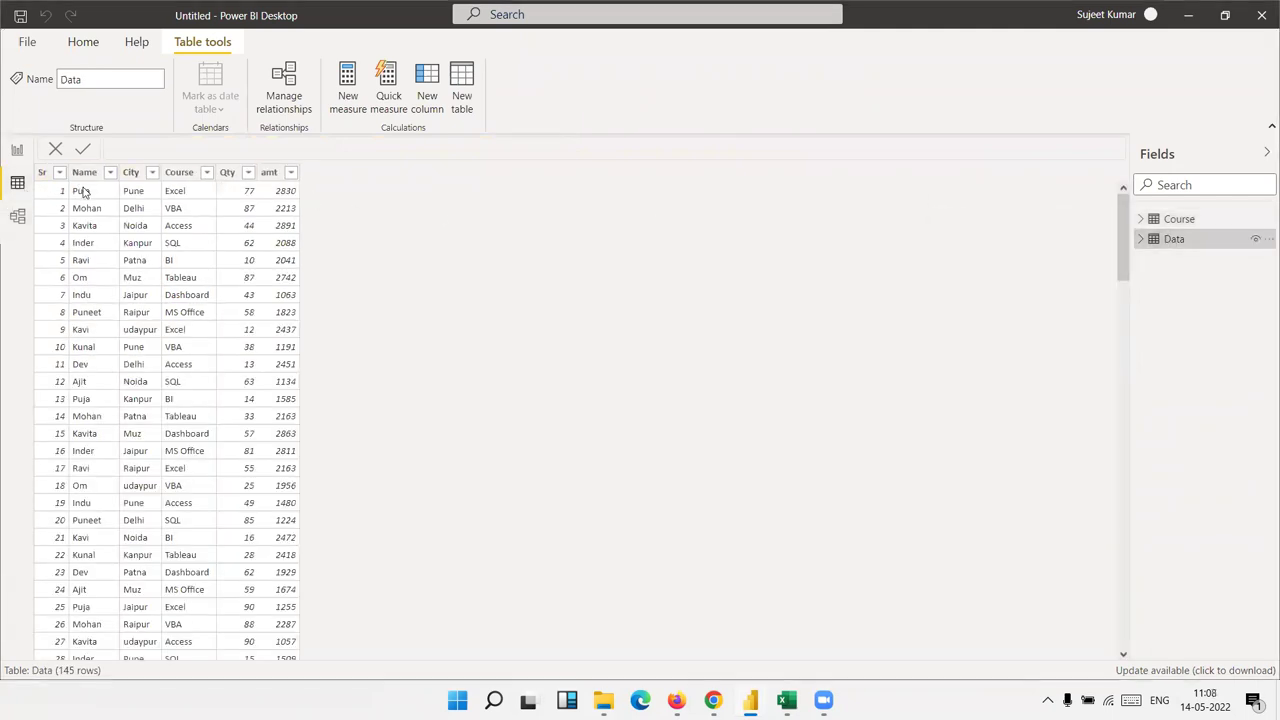
{"action": "left_click", "coordinate": [252, 208]}
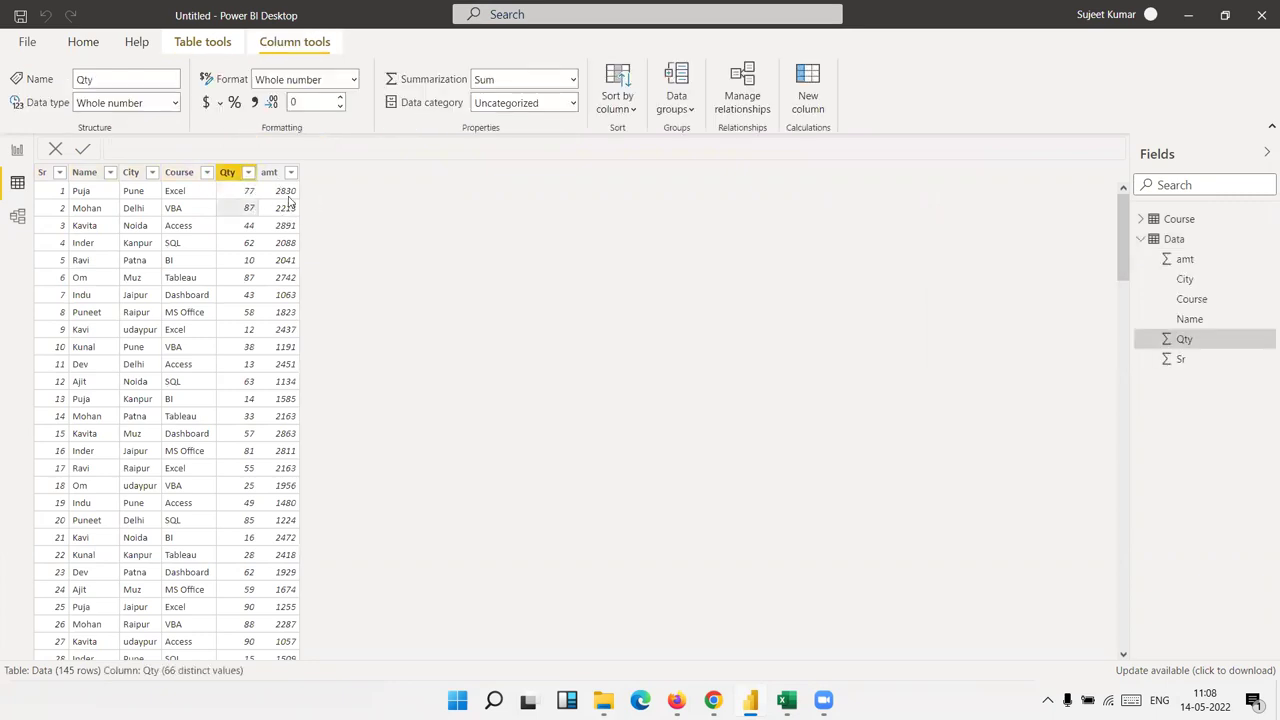
{"action": "left_click", "coordinate": [289, 203]}
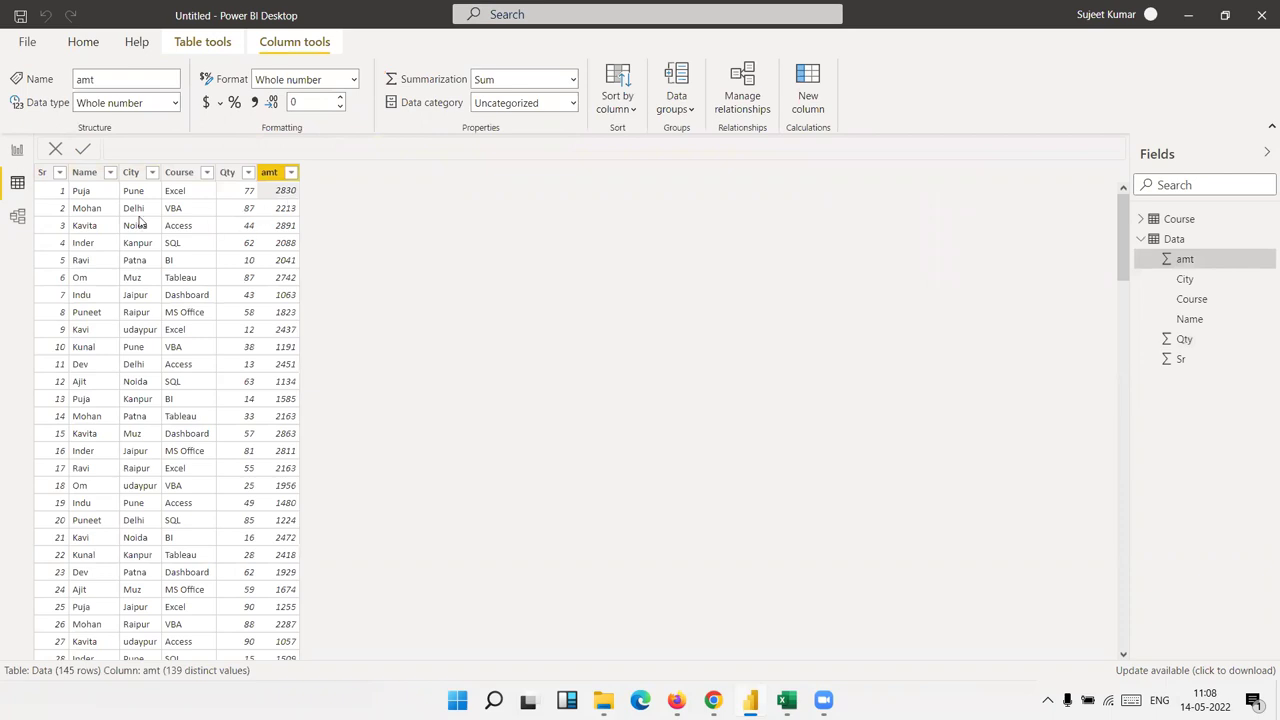
- Review the Course table's Cname, MRP and Website columns
{"action": "left_click", "coordinate": [1160, 222]}
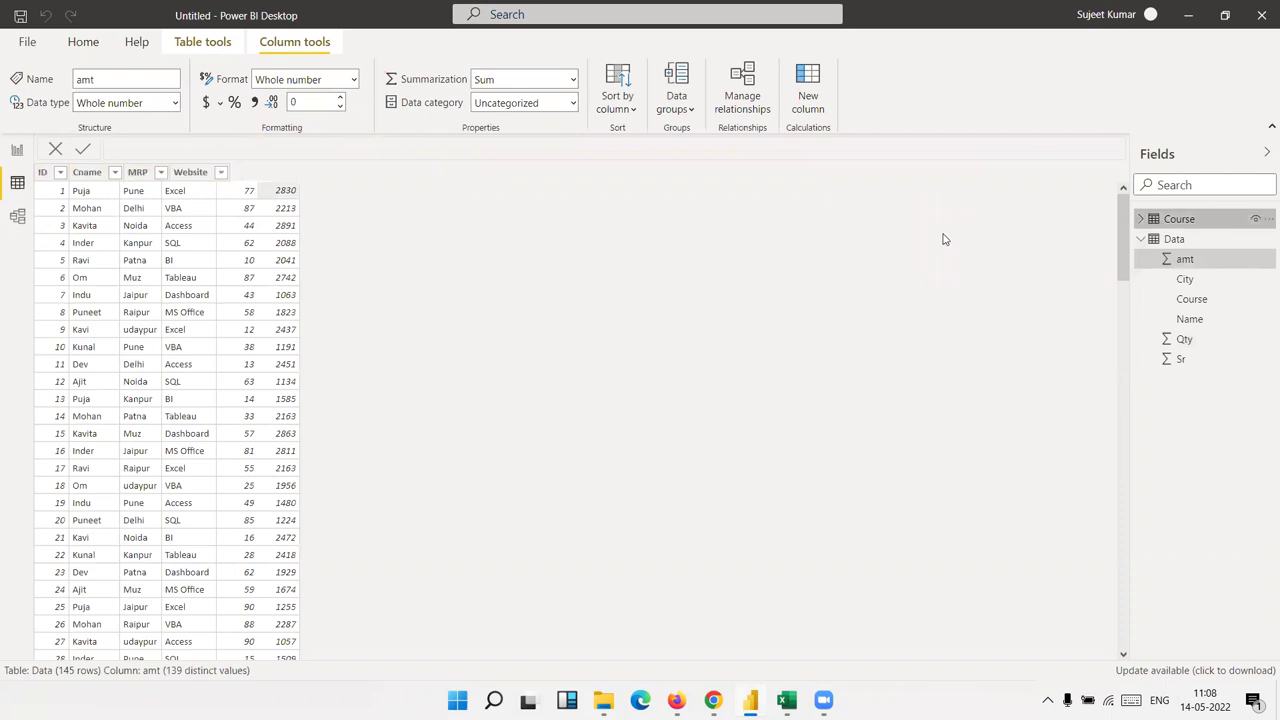
{"action": "left_click", "coordinate": [88, 197]}
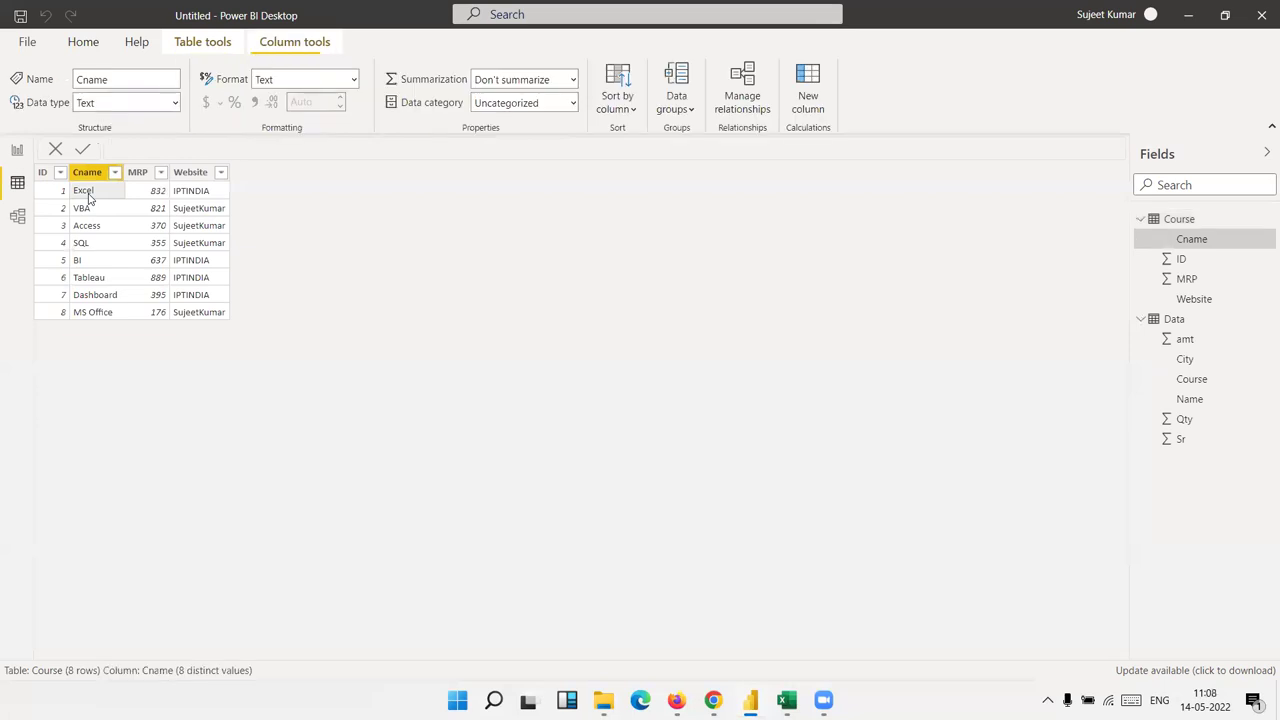
{"action": "left_click", "coordinate": [154, 197]}
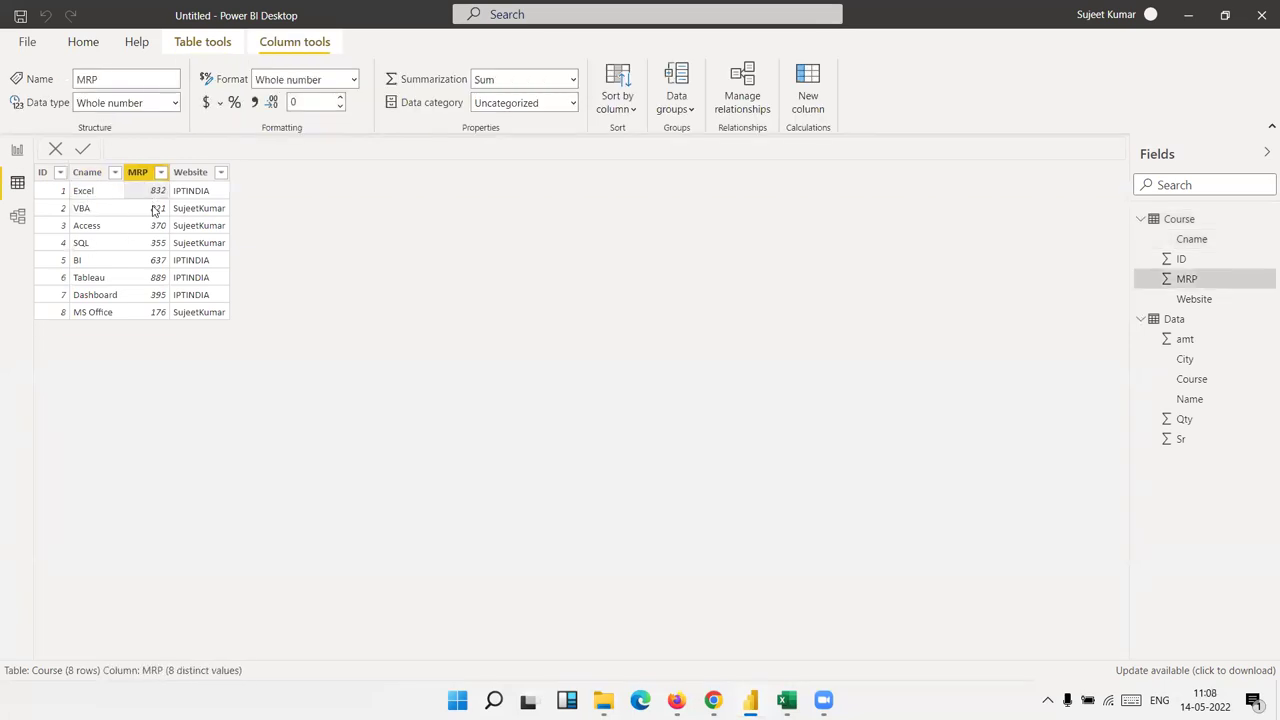
{"action": "left_click", "coordinate": [210, 197]}
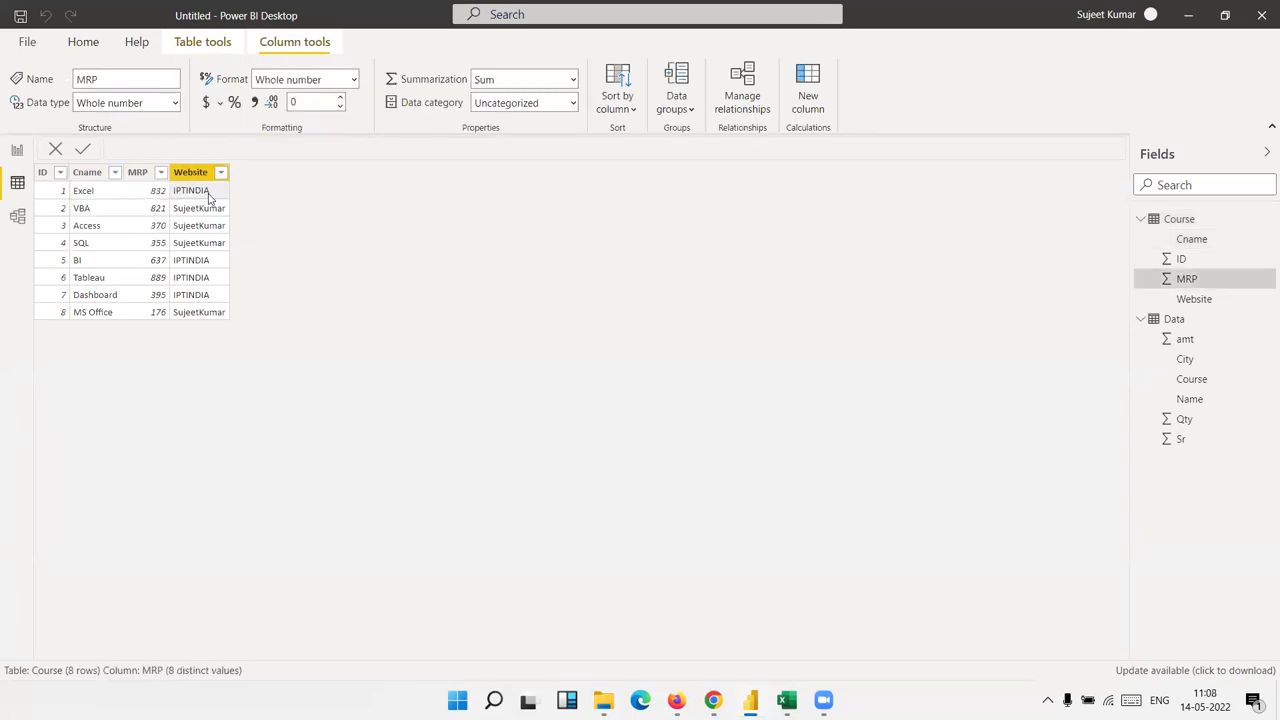
{"action": "left_click", "coordinate": [152, 180]}
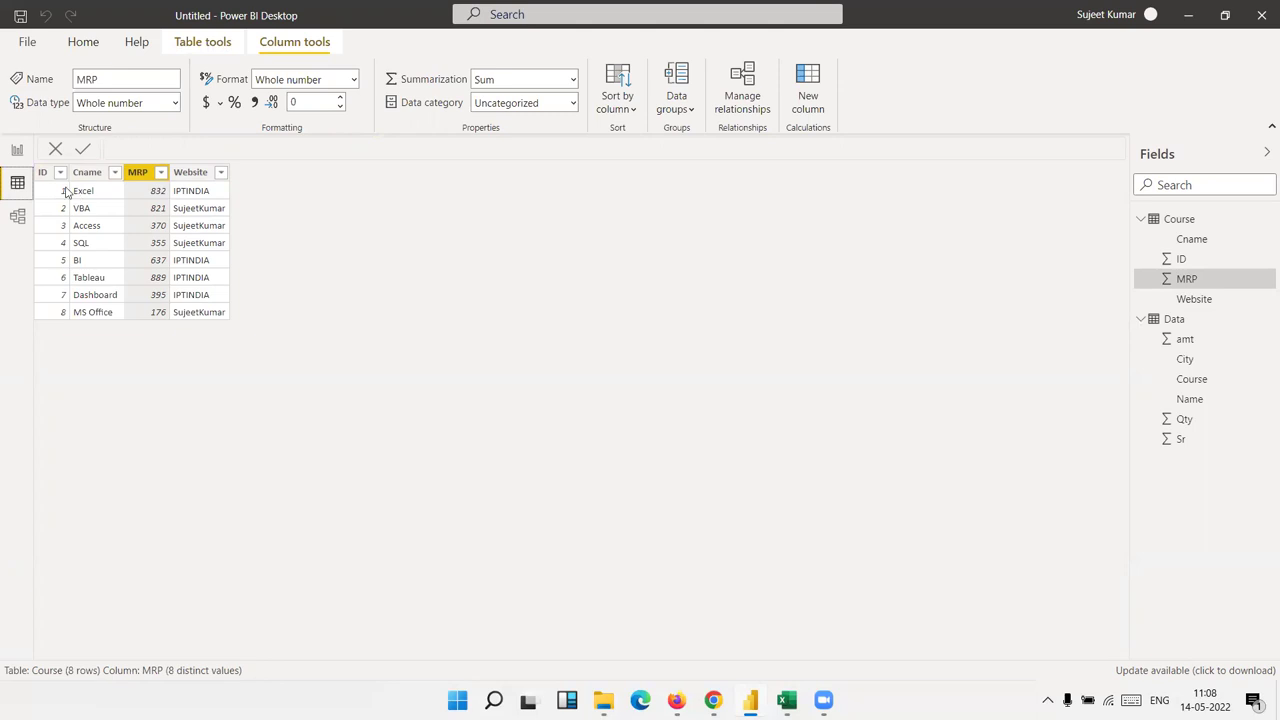
- Return to the Data table and check its amt column
{"action": "left_click", "coordinate": [1176, 319]}
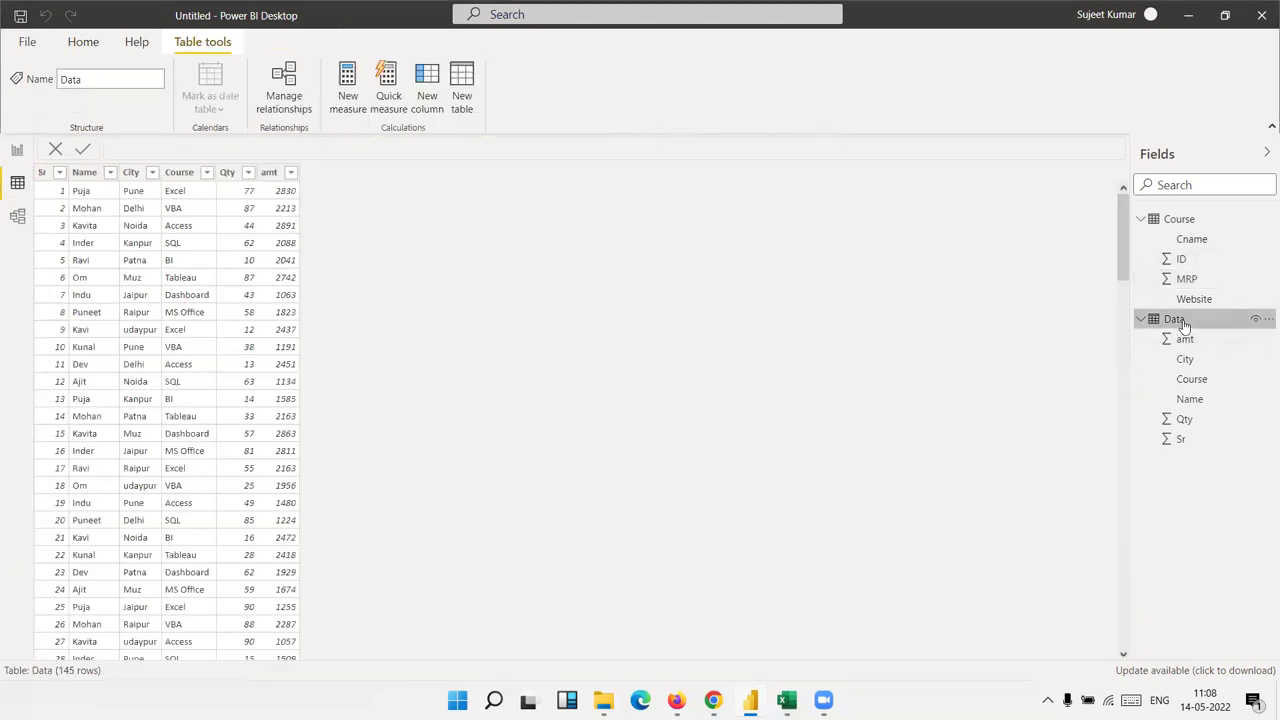
{"action": "left_click", "coordinate": [286, 272]}
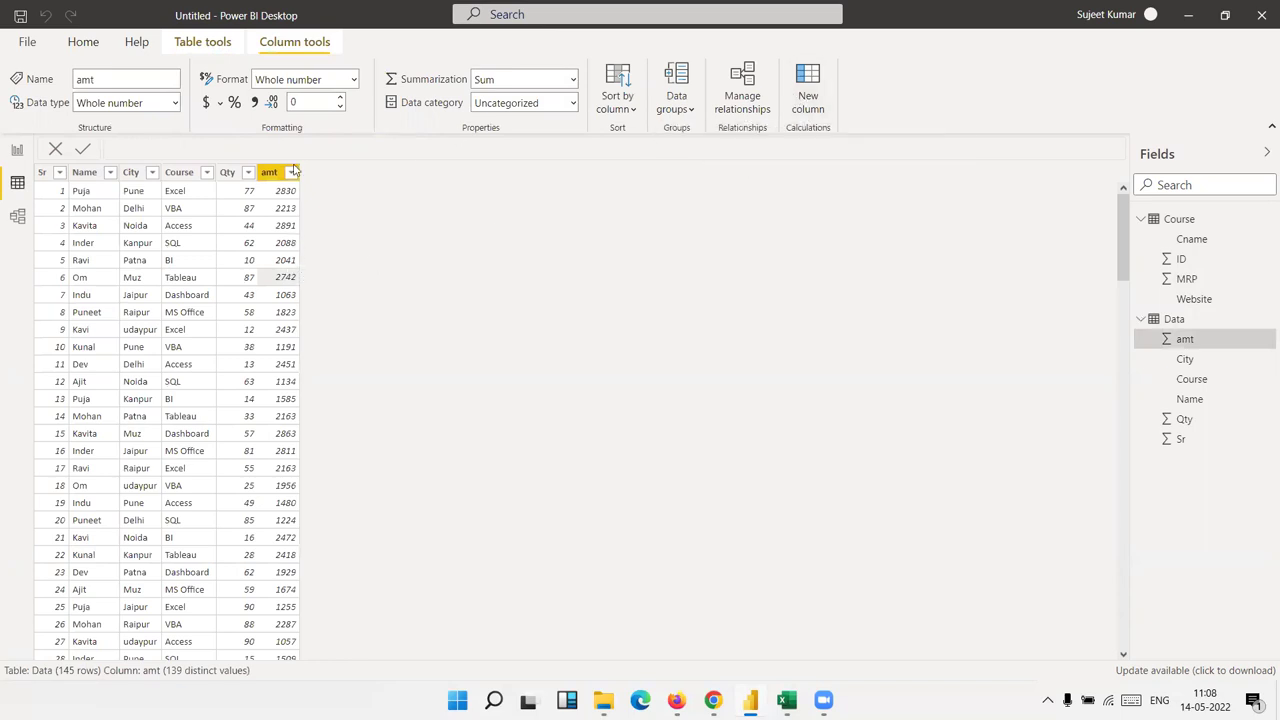
{"action": "left_click", "coordinate": [293, 44]}
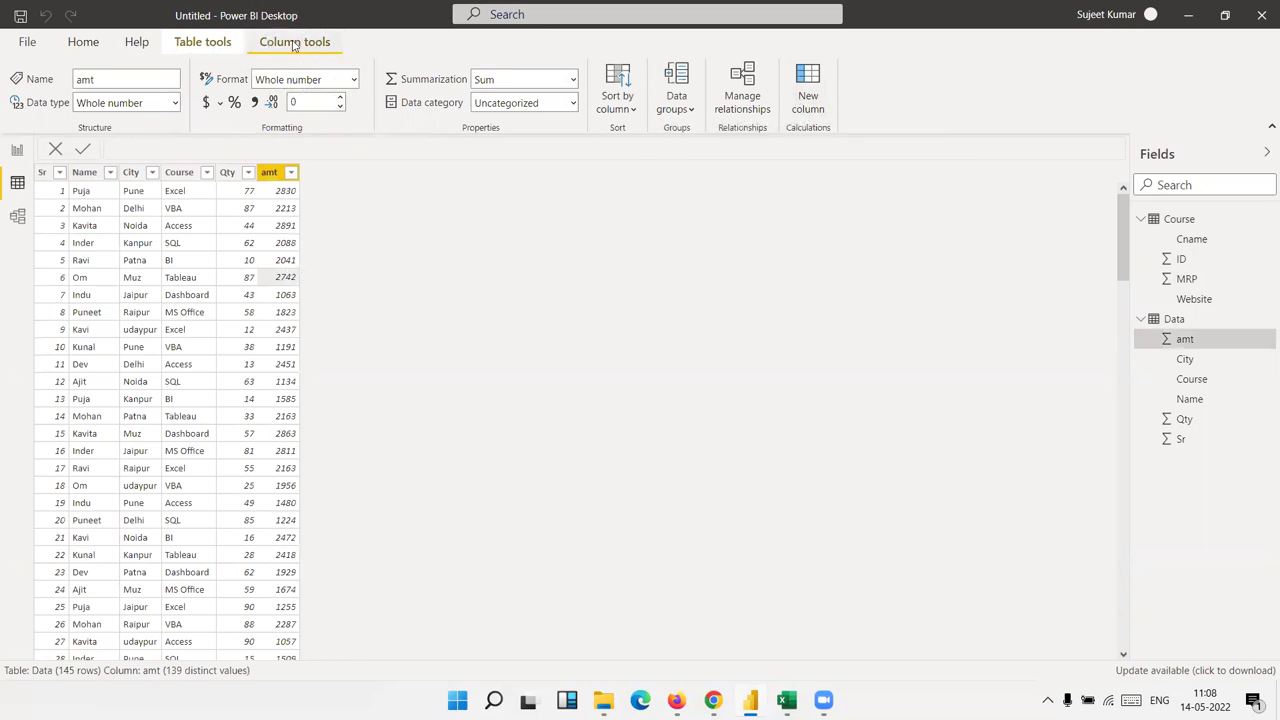
- Add a new calculated column to the Data table and name it MRP
{"action": "left_click", "coordinate": [809, 94]}
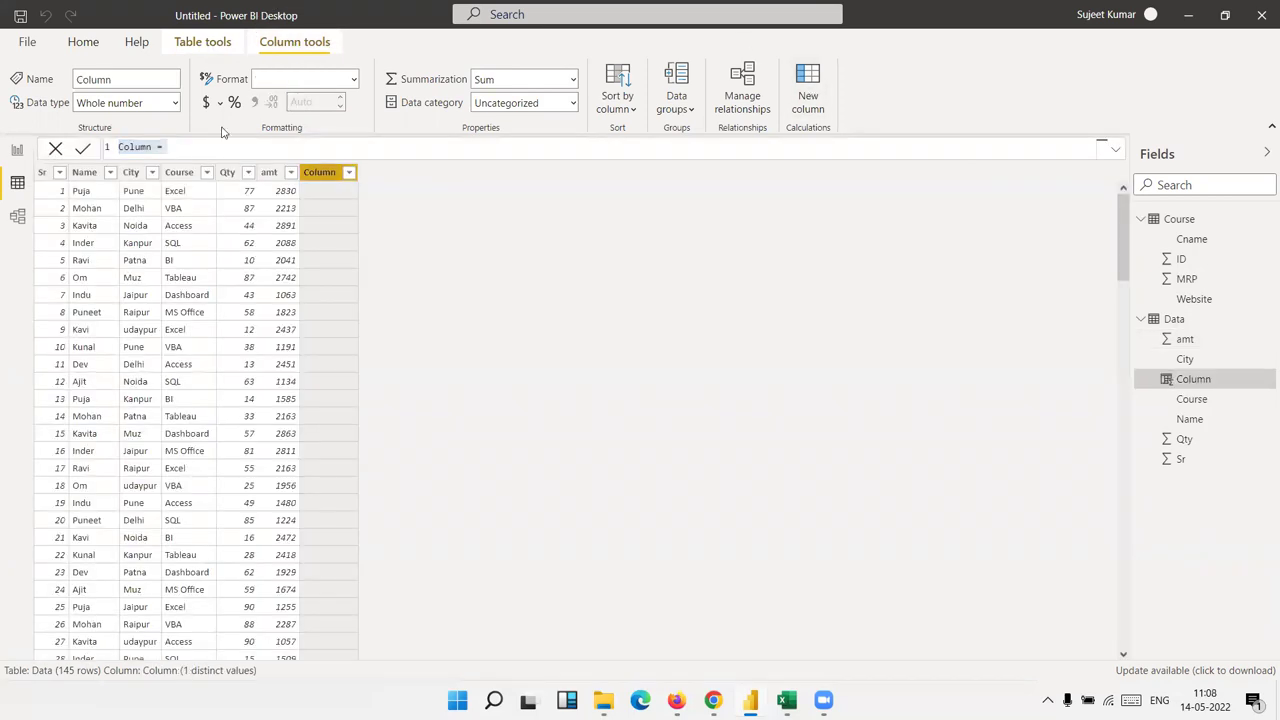
{"action": "left_click", "coordinate": [143, 147]}
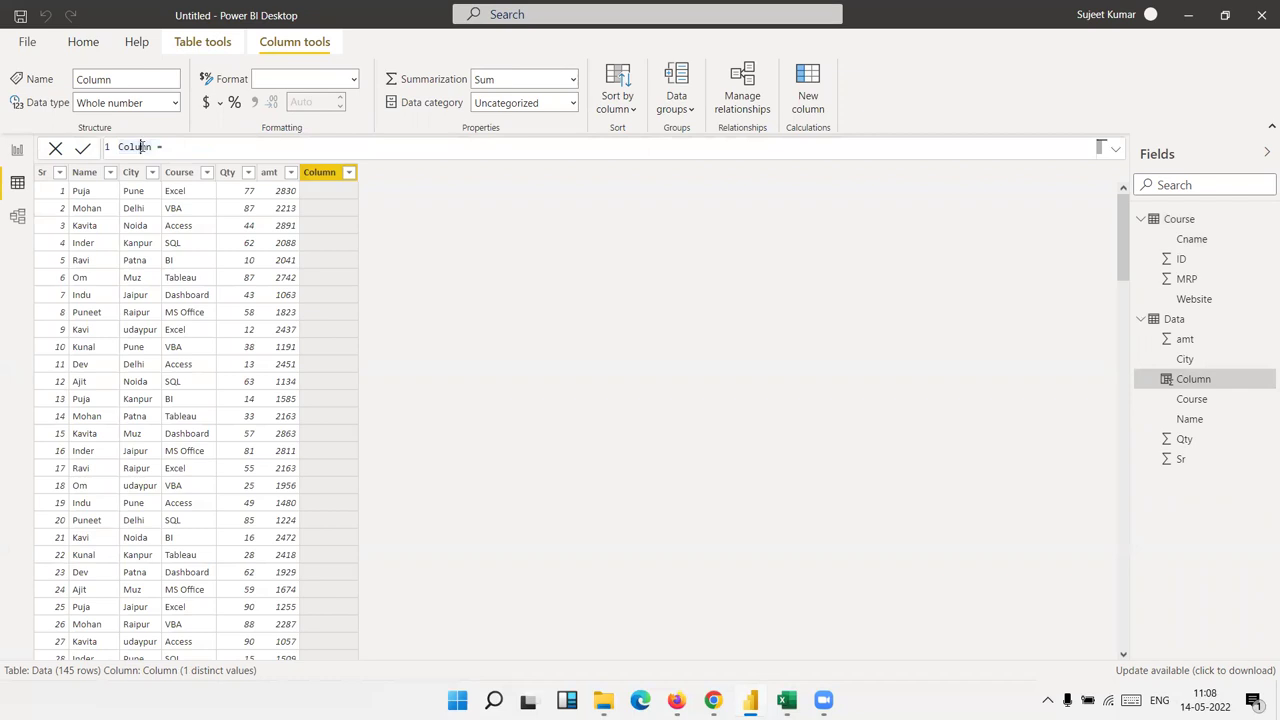
{"action": "type", "text": "m"}
{"action": "key", "text": "BackSpace"}
{"action": "key", "text": "BackSpace"}
{"action": "key", "text": "BackSpace"}
{"action": "key", "text": "BackSpace"}
{"action": "key", "text": "Delete"}
{"action": "type", "text": "MRP"}
- Write the formula LOOKUPVALUE(Course[MRP],Course[Cname],Data[Course]) using autocomplete suggestions
{"action": "left_click", "coordinate": [153, 147]}
{"action": "type", "text": "look"}
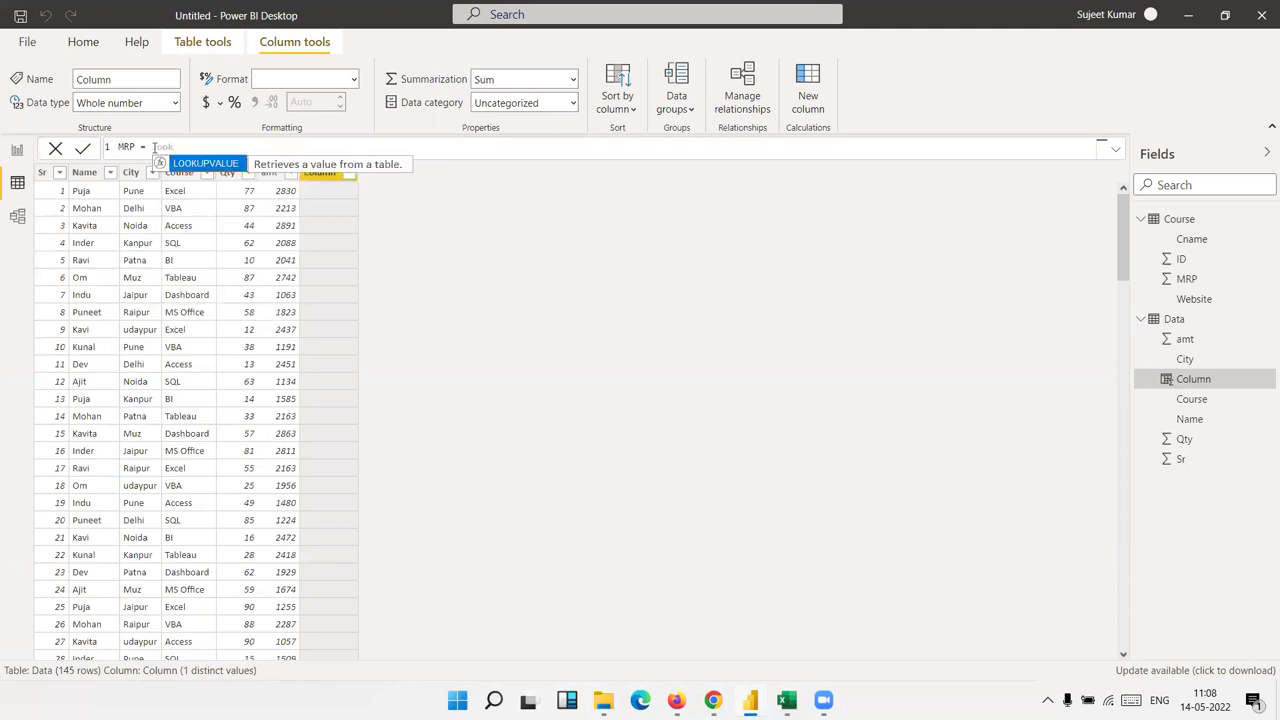
{"action": "key", "text": "Tab"}
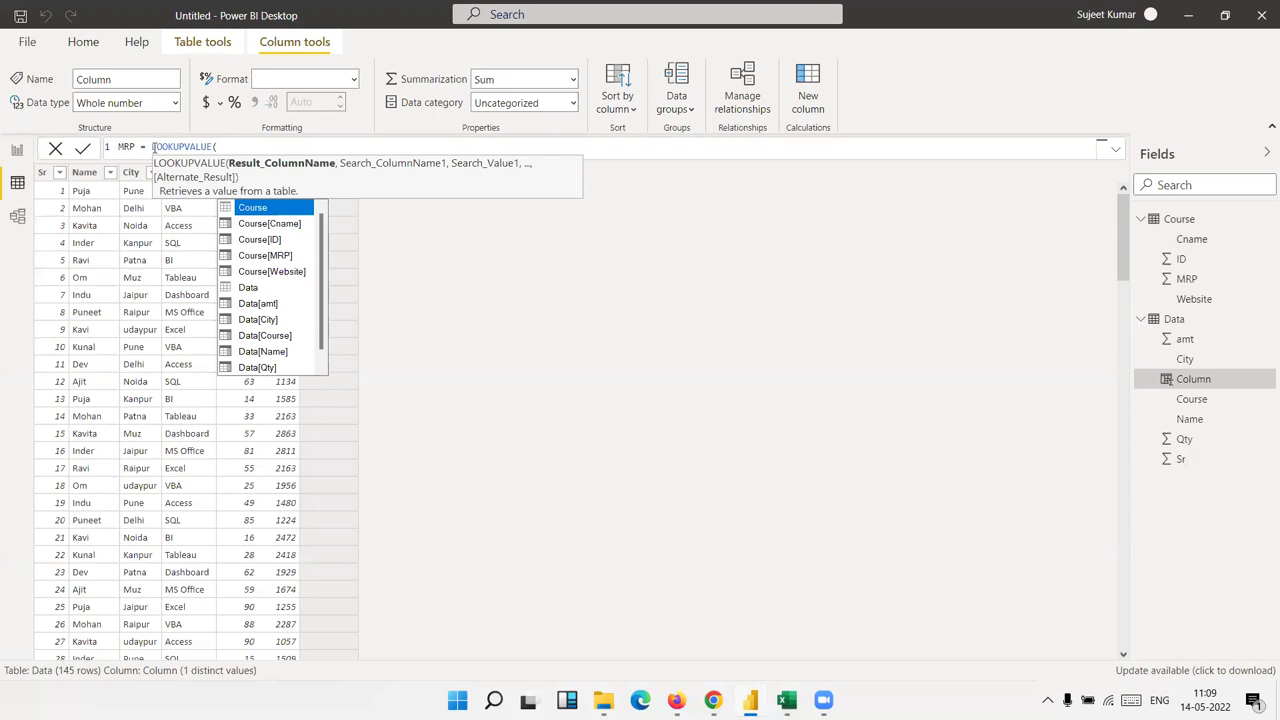
{"action": "key", "text": "Down"}
{"action": "key", "text": "Down"}
{"action": "key", "text": "Down"}
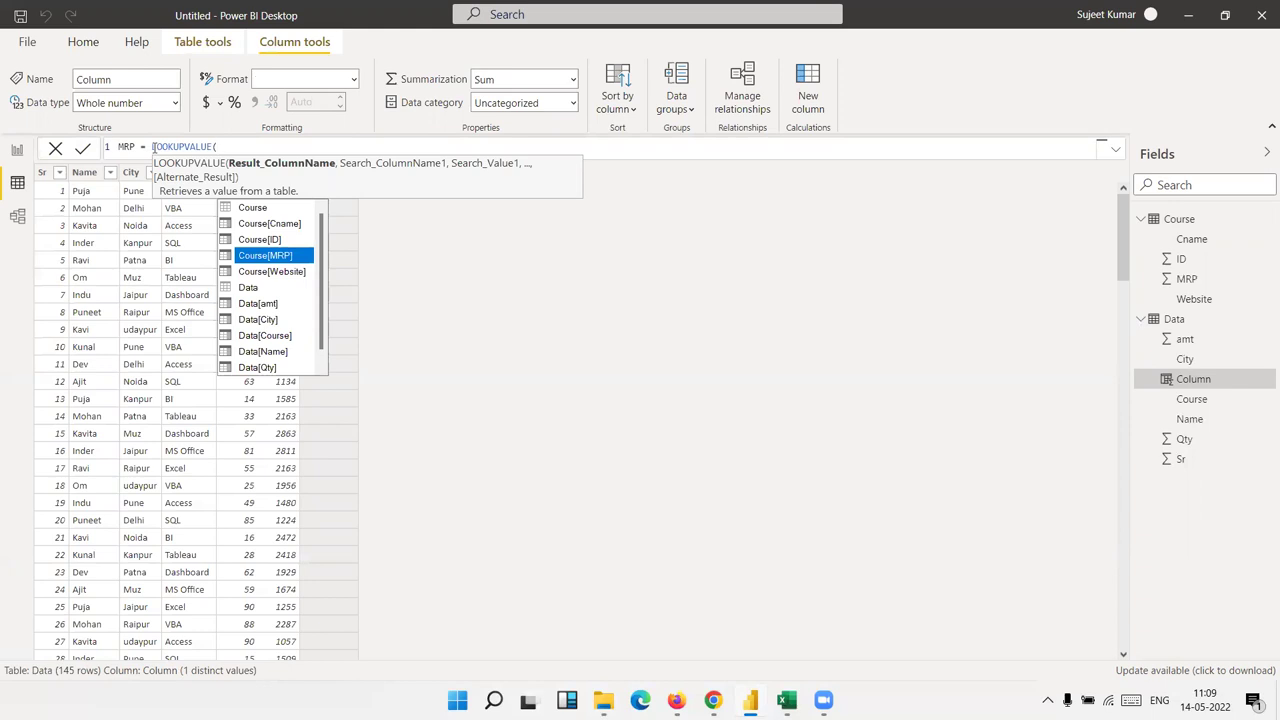
{"action": "key", "text": "Tab"}
{"action": "type", "text": ","}
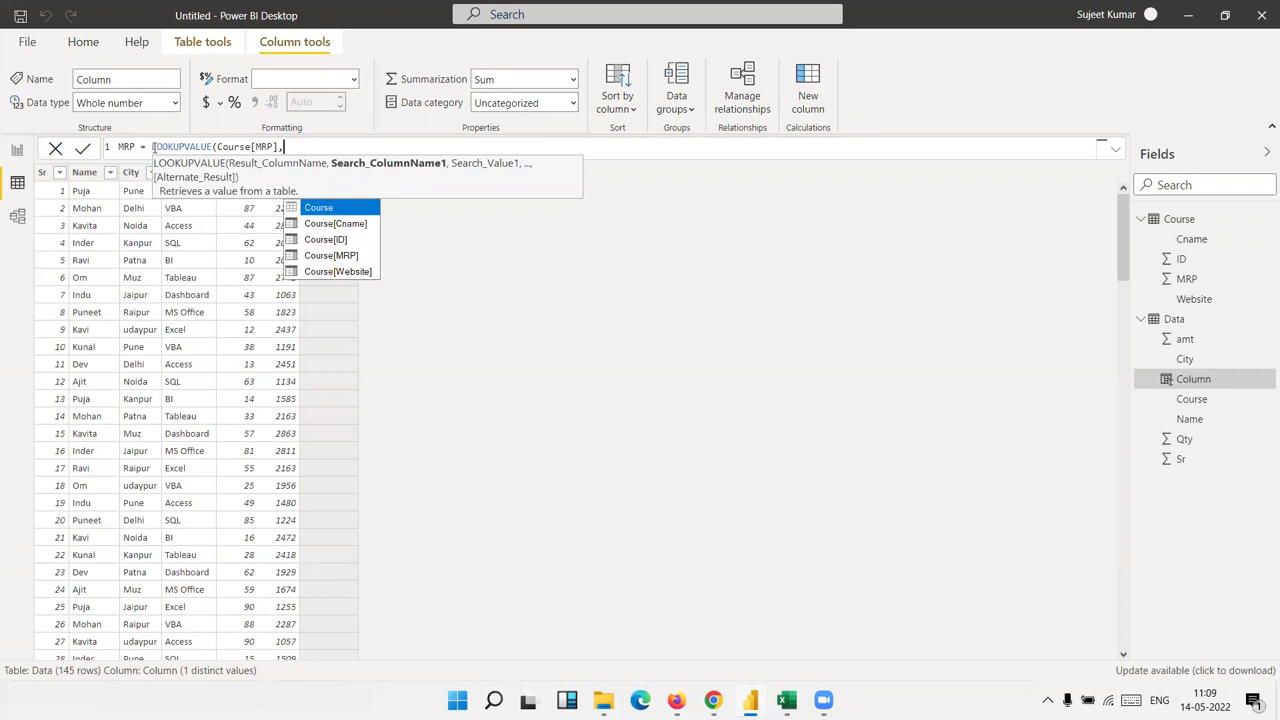
{"action": "key", "text": "Down"}
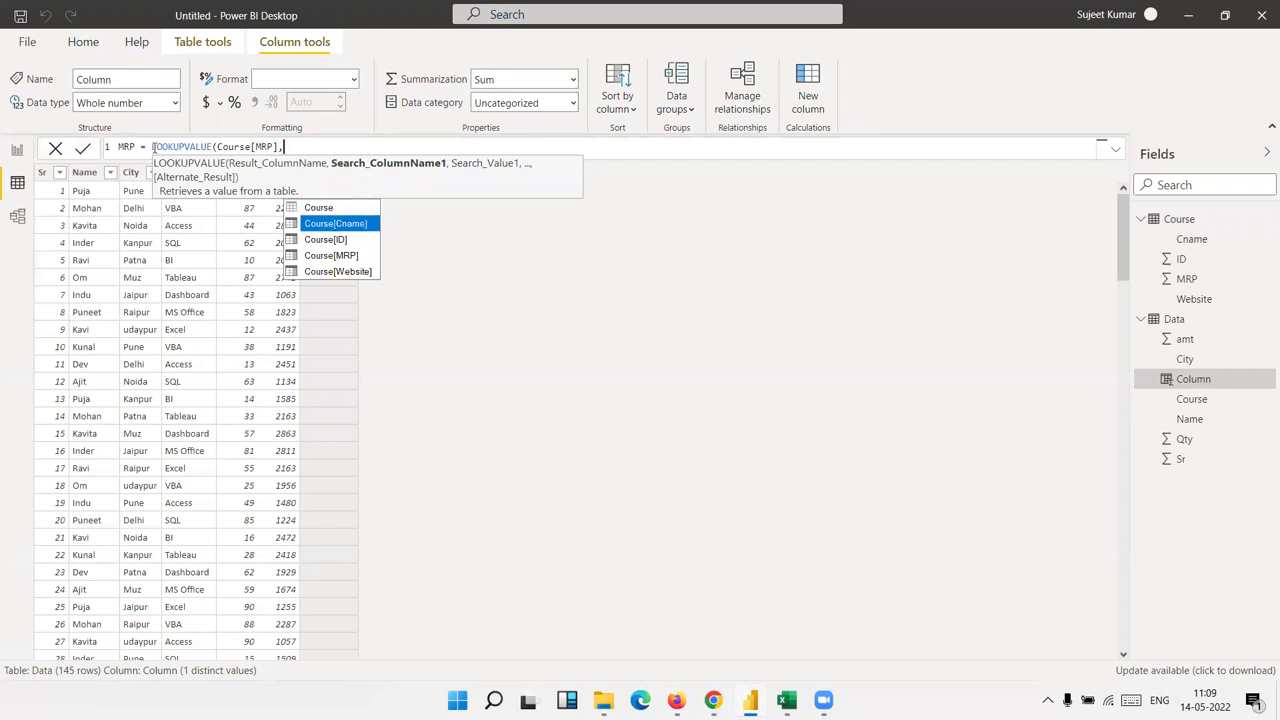
{"action": "key", "text": "Tab"}
{"action": "type", "text": ","}
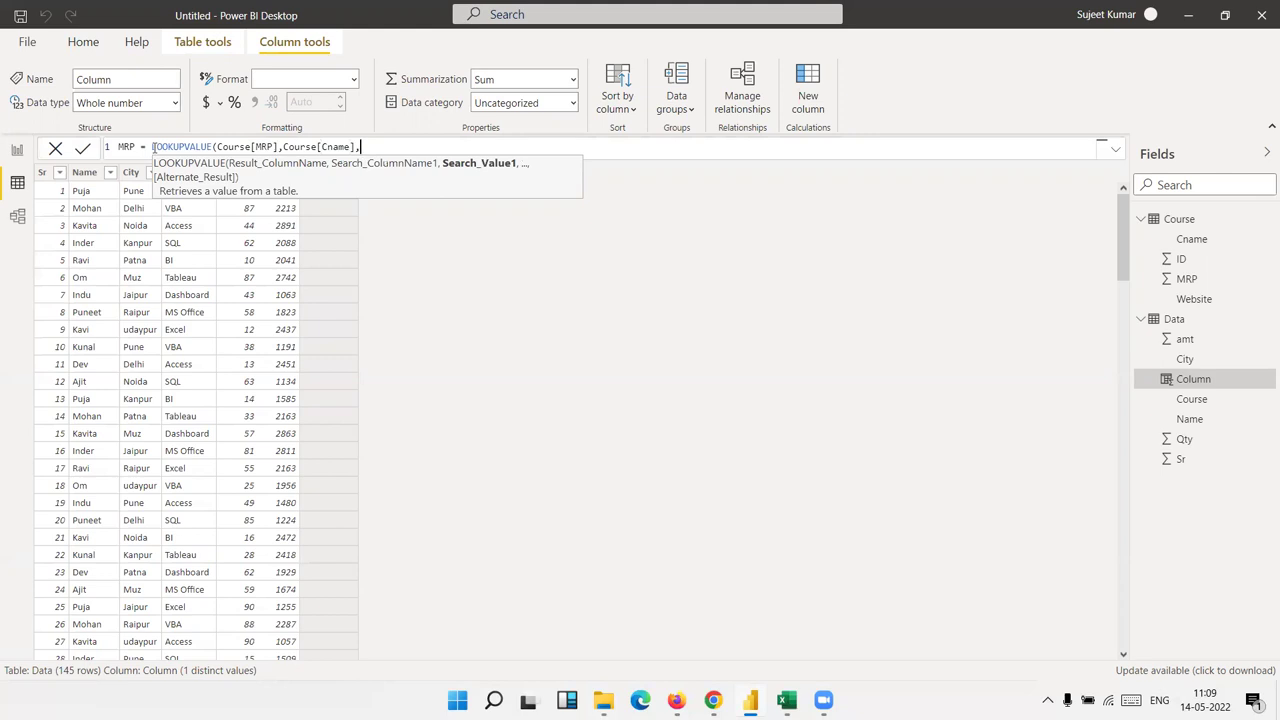
{"action": "type", "text": "c"}
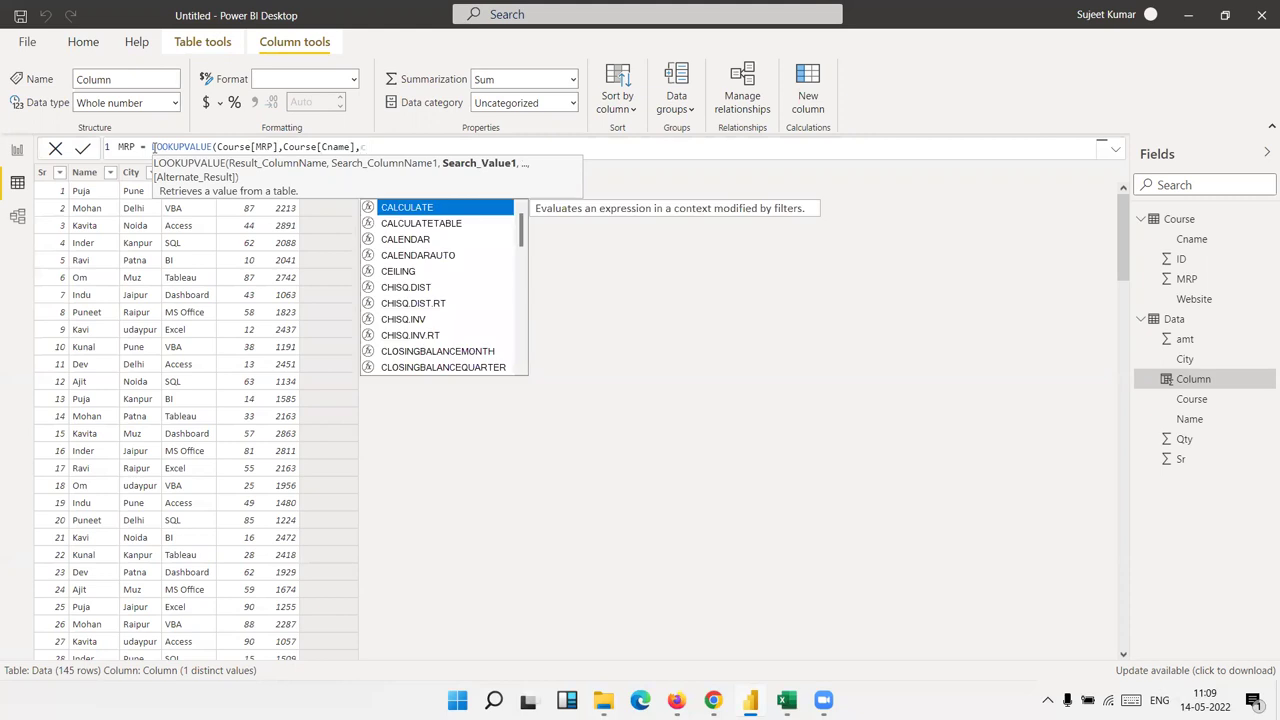
{"action": "type", "text": "ou"}
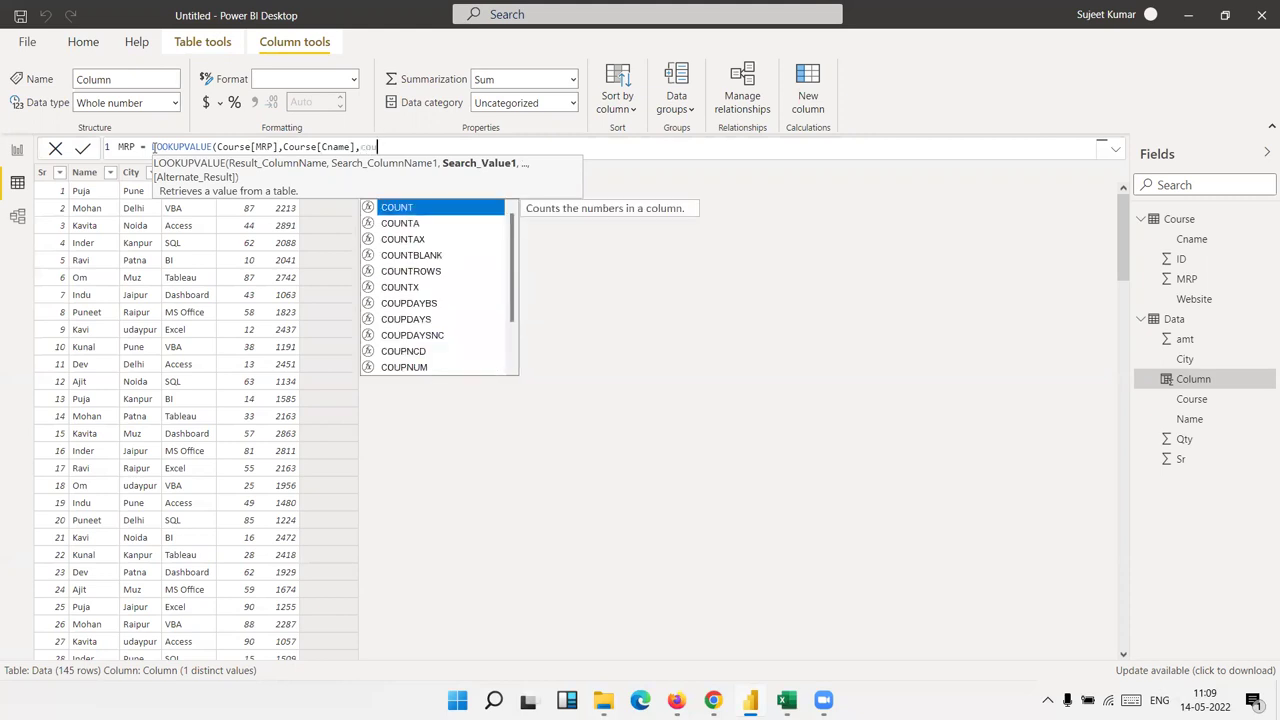
{"action": "type", "text": "rs"}
{"action": "key", "text": "Tab"}
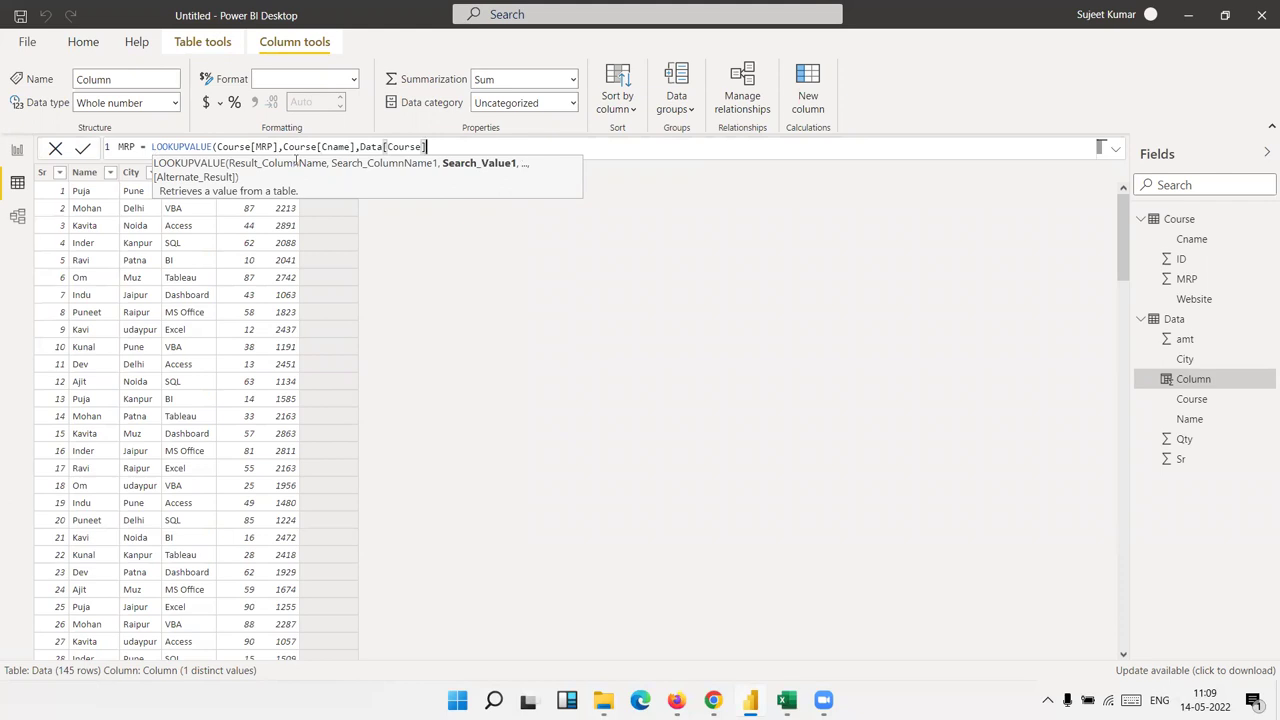
{"action": "type", "text": ")"}
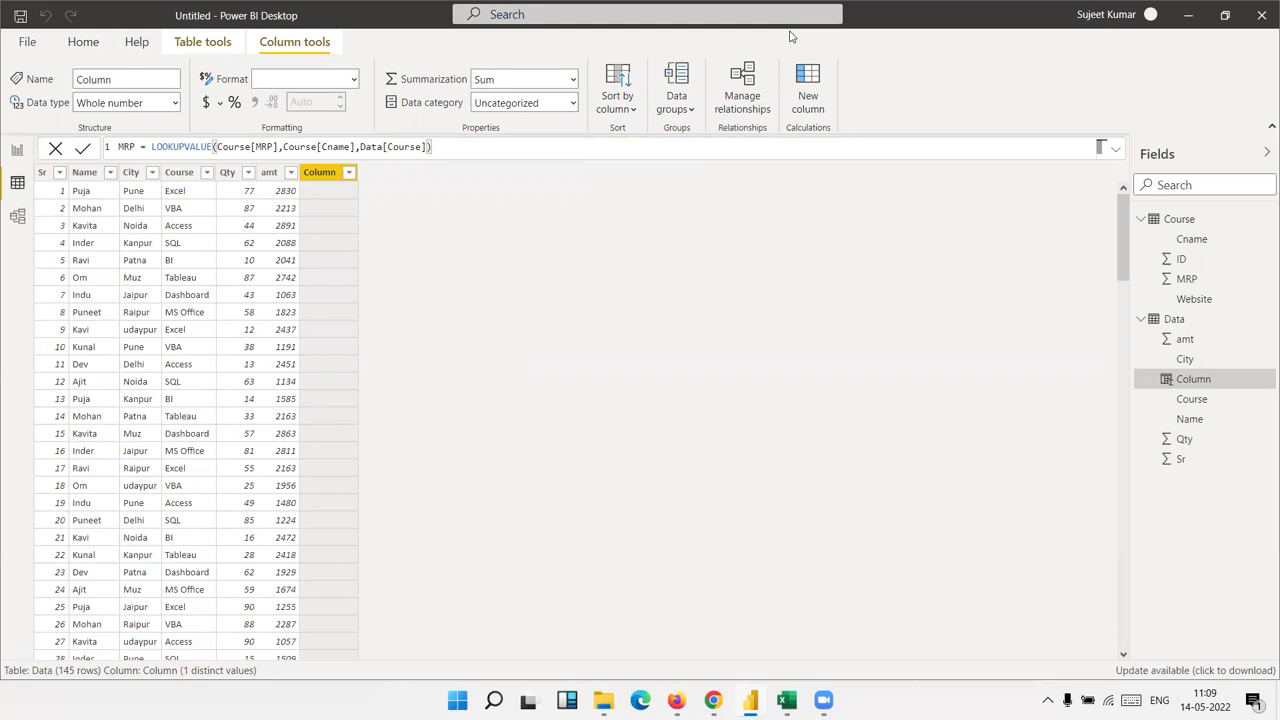
- Annotate Course[MRP], Course[Cname] and Data[Course] in the formula and their matching fields
{"action": "left_click_drag", "start_coordinate": [213, 151], "coordinate": [278, 149]}
{"action": "left_click_drag", "start_coordinate": [1200, 271], "coordinate": [1200, 292]}
{"action": "left_click_drag", "start_coordinate": [286, 153], "coordinate": [355, 154]}
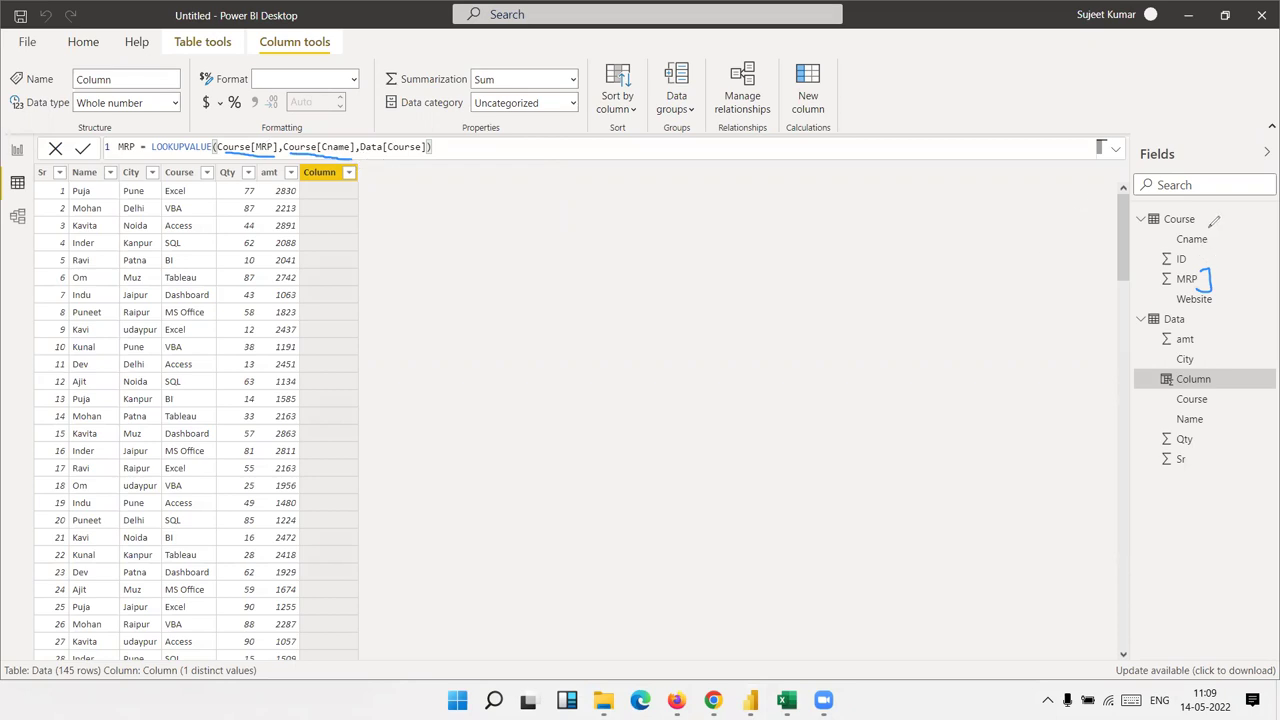
{"action": "left_click_drag", "start_coordinate": [1210, 229], "coordinate": [1212, 246]}
{"action": "left_click_drag", "start_coordinate": [362, 153], "coordinate": [420, 152]}
{"action": "left_click_drag", "start_coordinate": [192, 164], "coordinate": [192, 266]}
- Erase the annotations and commit the MRP lookup column
{"action": "key", "text": "e"}
{"action": "key", "text": "Escape"}
{"action": "key", "text": "Return"}
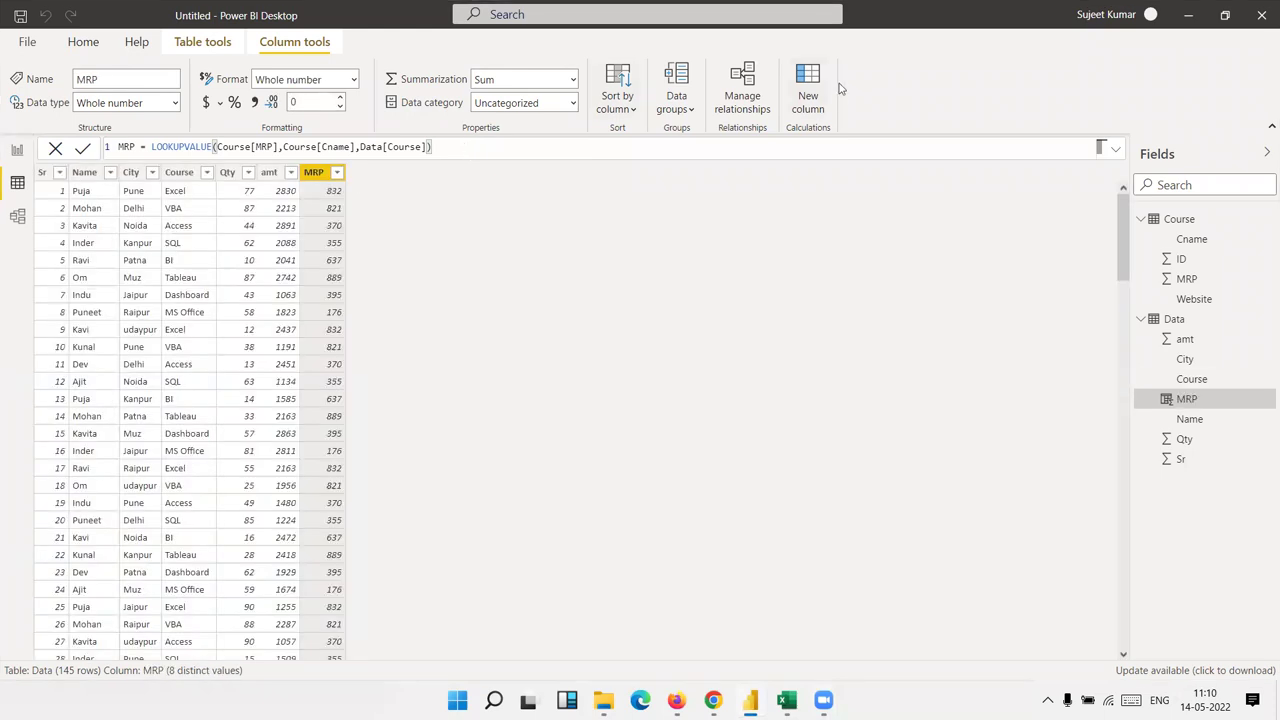
- Add another new calculated column to the Data table named Website
{"action": "left_click", "coordinate": [818, 83]}
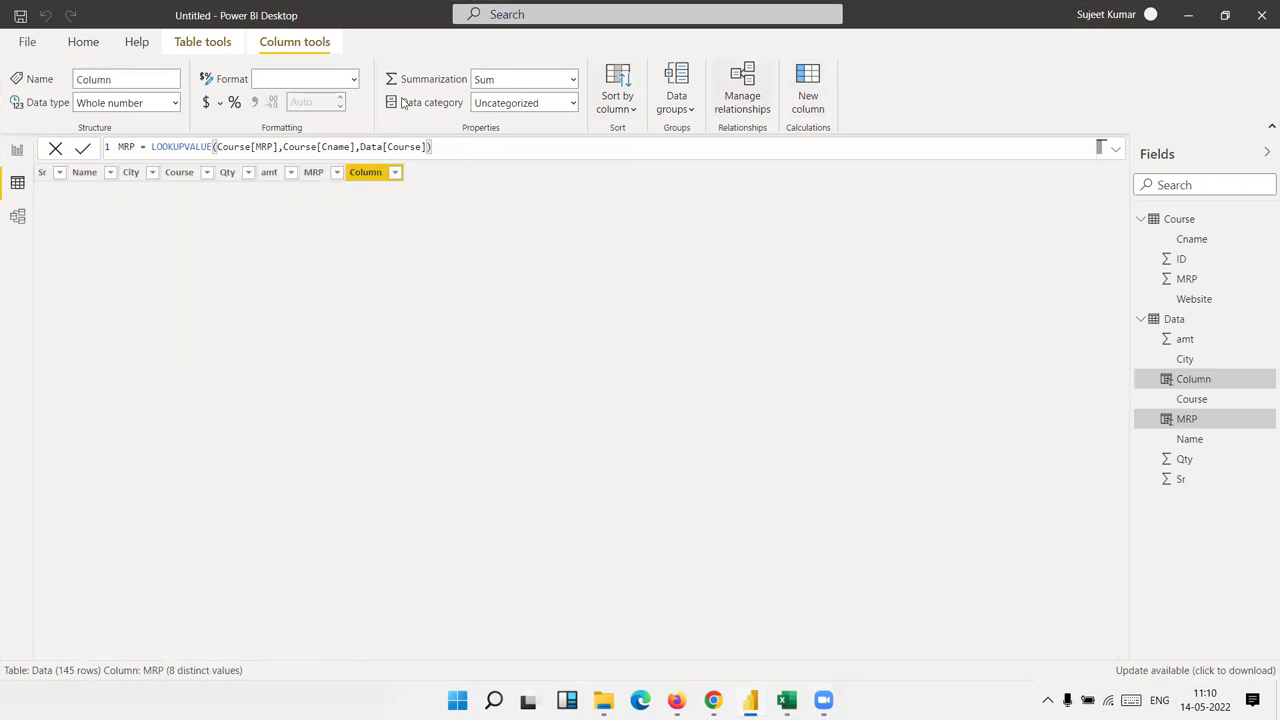
{"action": "double_click", "coordinate": [140, 147]}
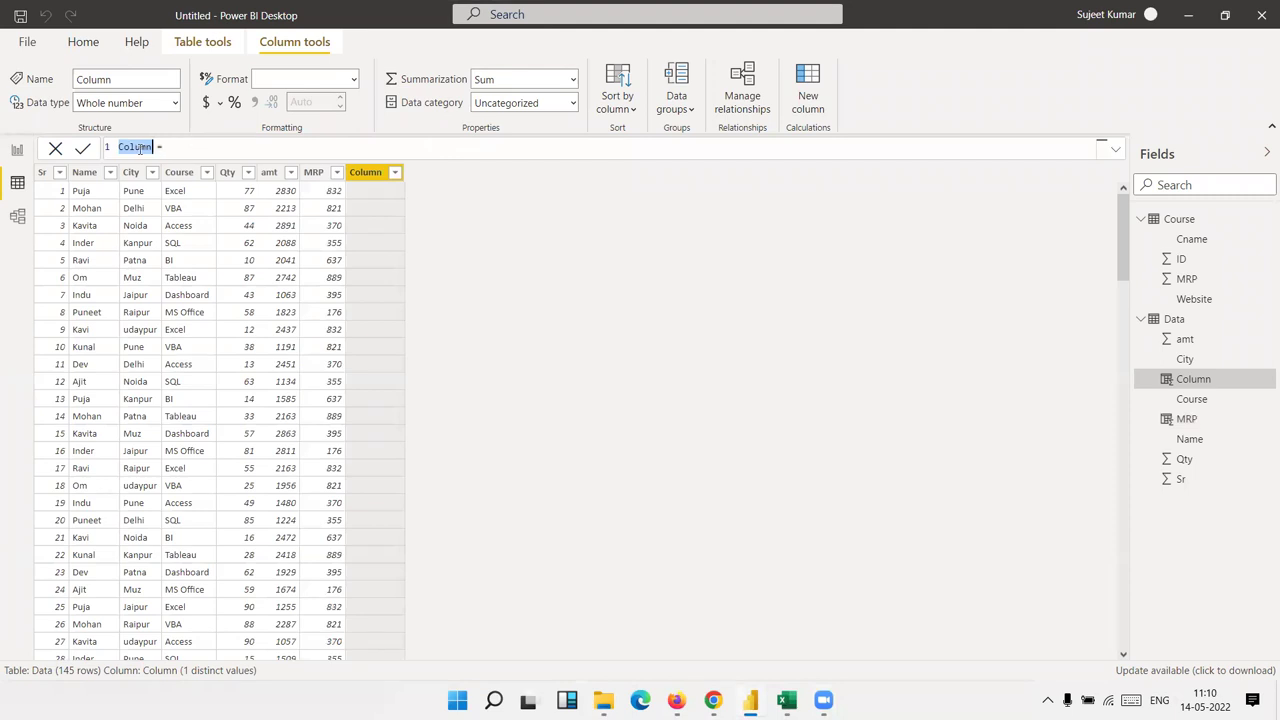
{"action": "key", "text": "BackSpace"}
{"action": "type", "text": "Websit"}
{"action": "type", "text": "e"}
{"action": "left_click", "coordinate": [196, 153]}
{"action": "key", "text": "BackSpace"}
- Enter and commit LOOKUPVALUE(Course[Website],Course[Cname],Data[Course]) as the Website formula
{"action": "type", "text": "loo"}
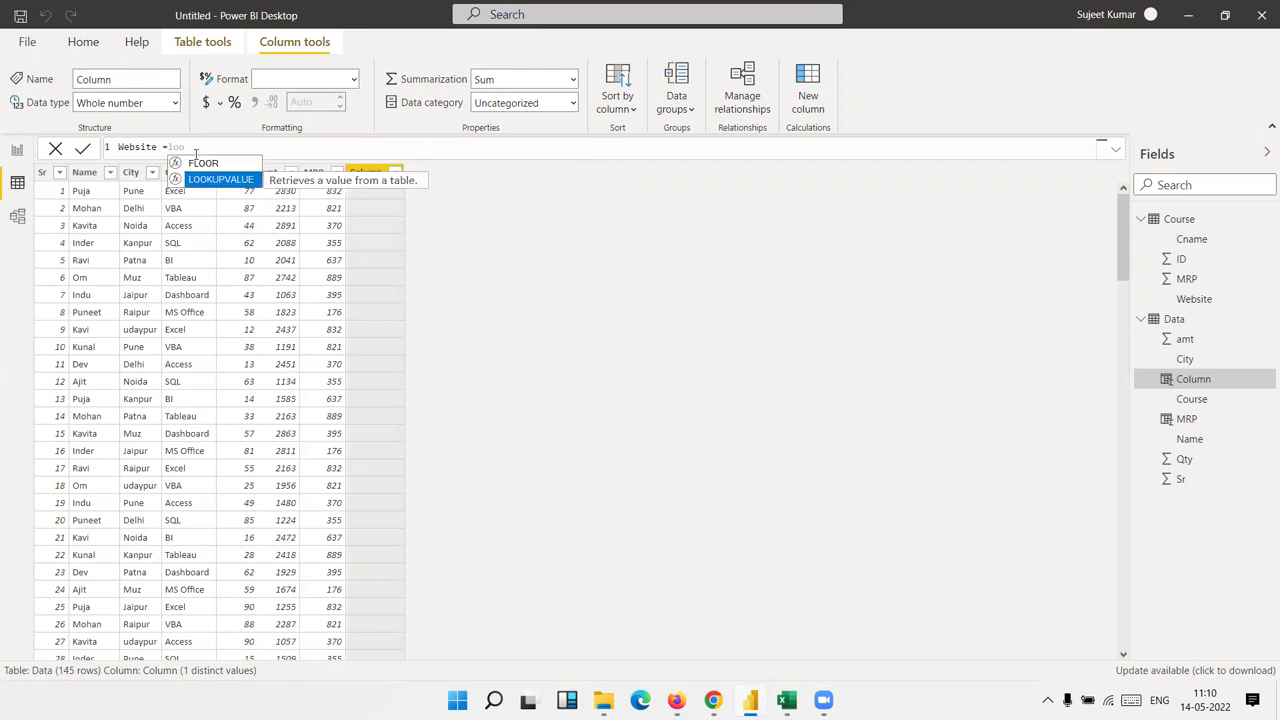
{"action": "key", "text": "Tab"}
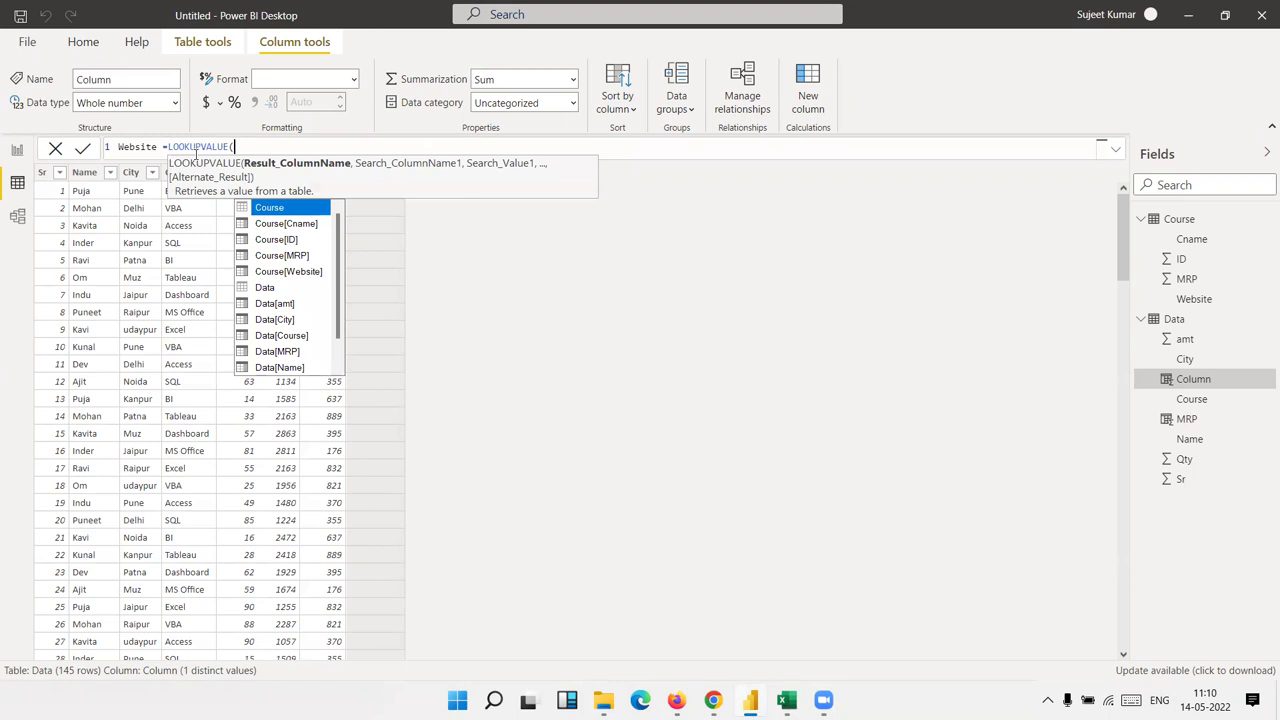
{"action": "key", "text": "Down"}
{"action": "key", "text": "Down"}
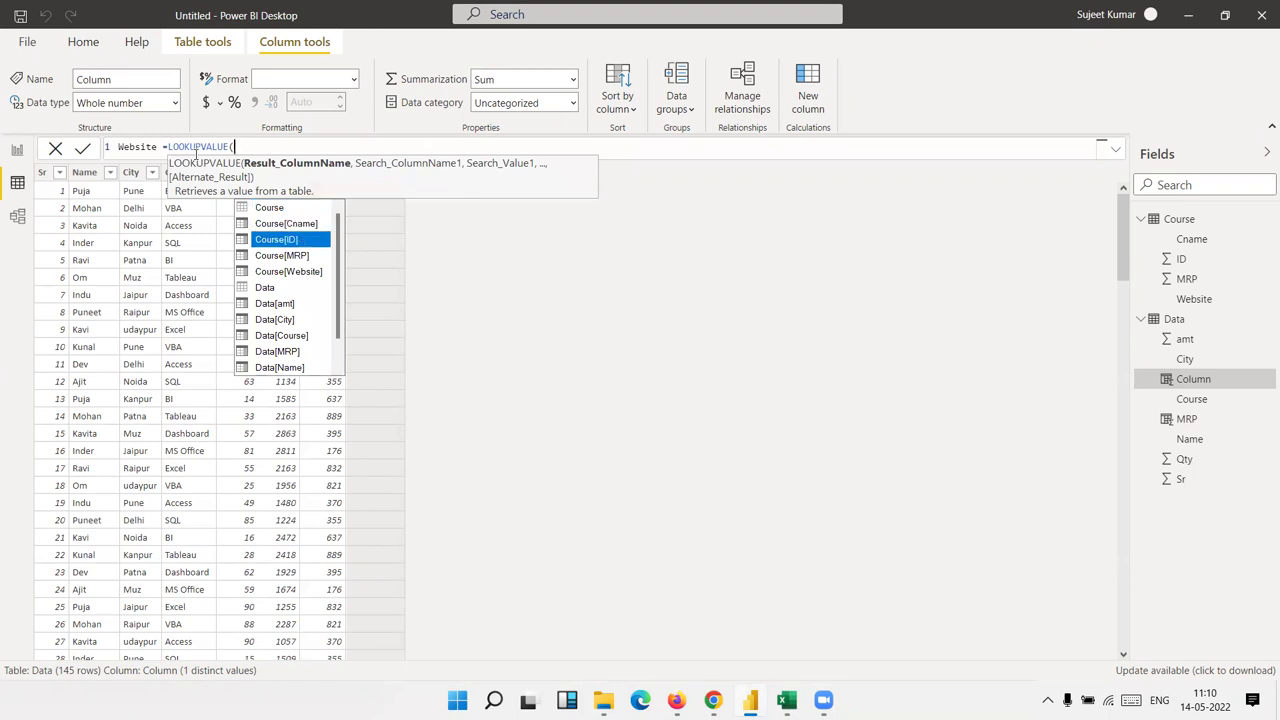
{"action": "key", "text": "Down"}
{"action": "key", "text": "Down"}
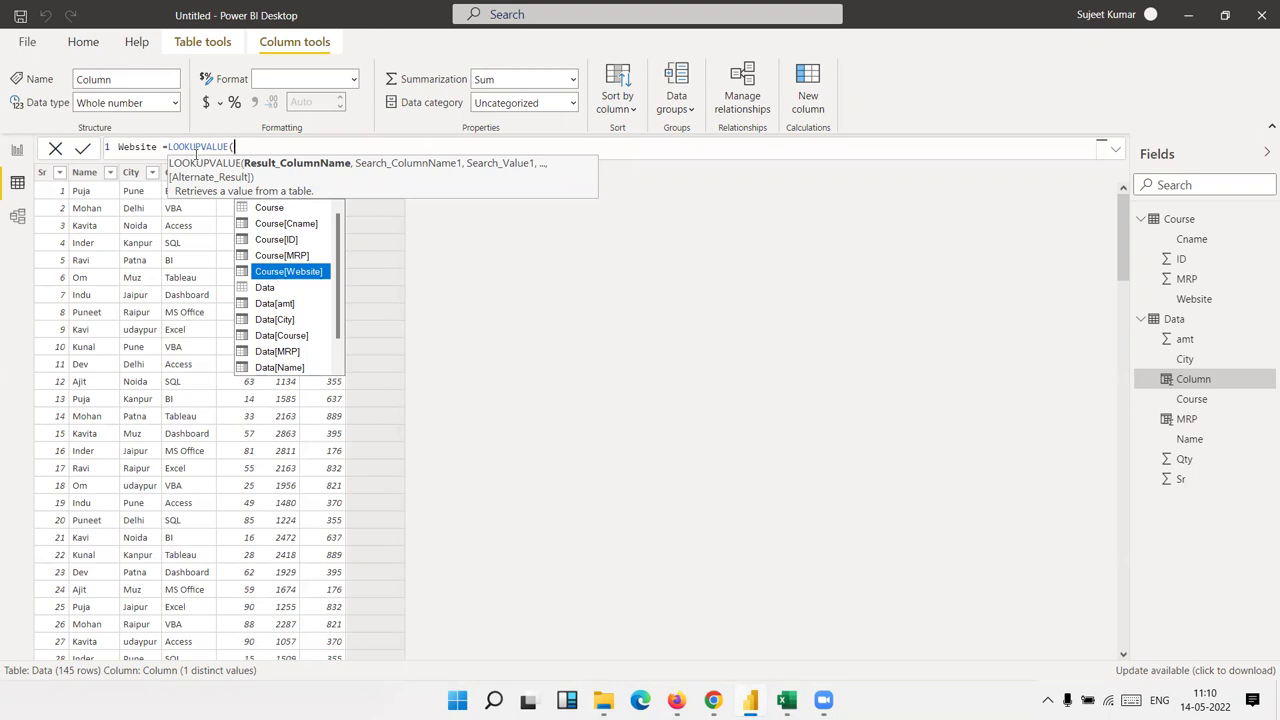
{"action": "key", "text": "Tab"}
{"action": "type", "text": ","}
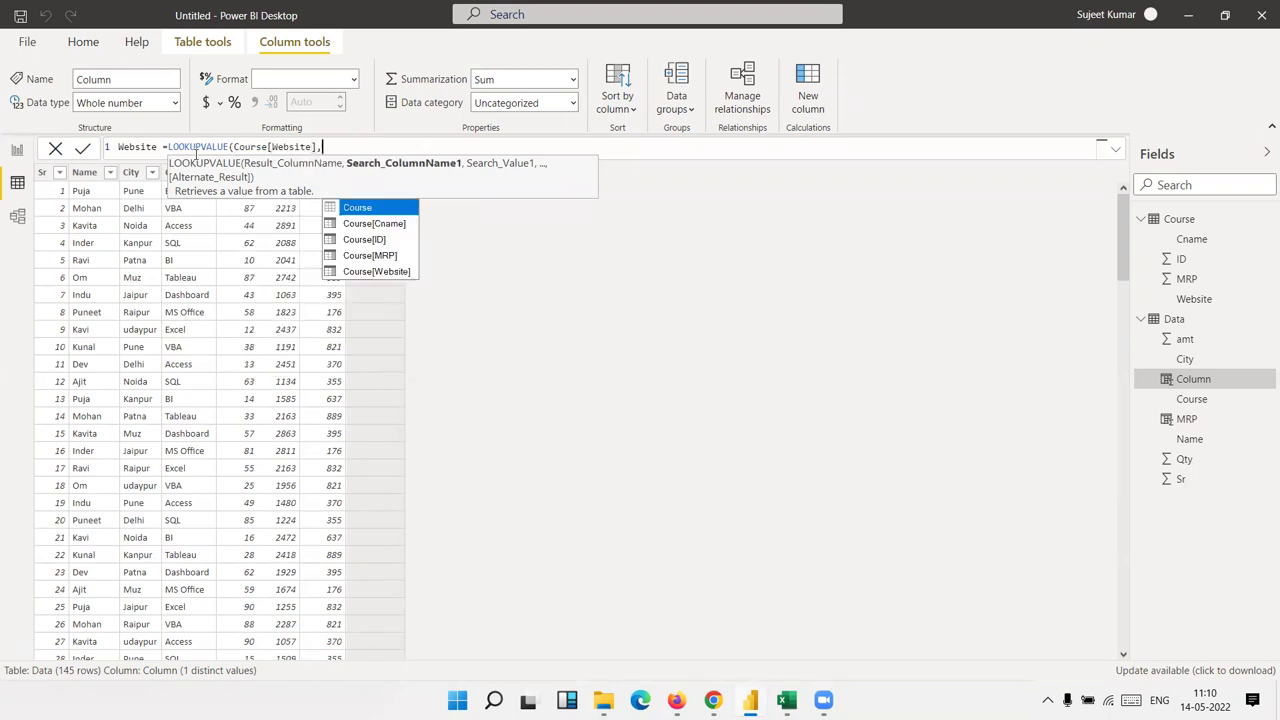
{"action": "key", "text": "Down"}
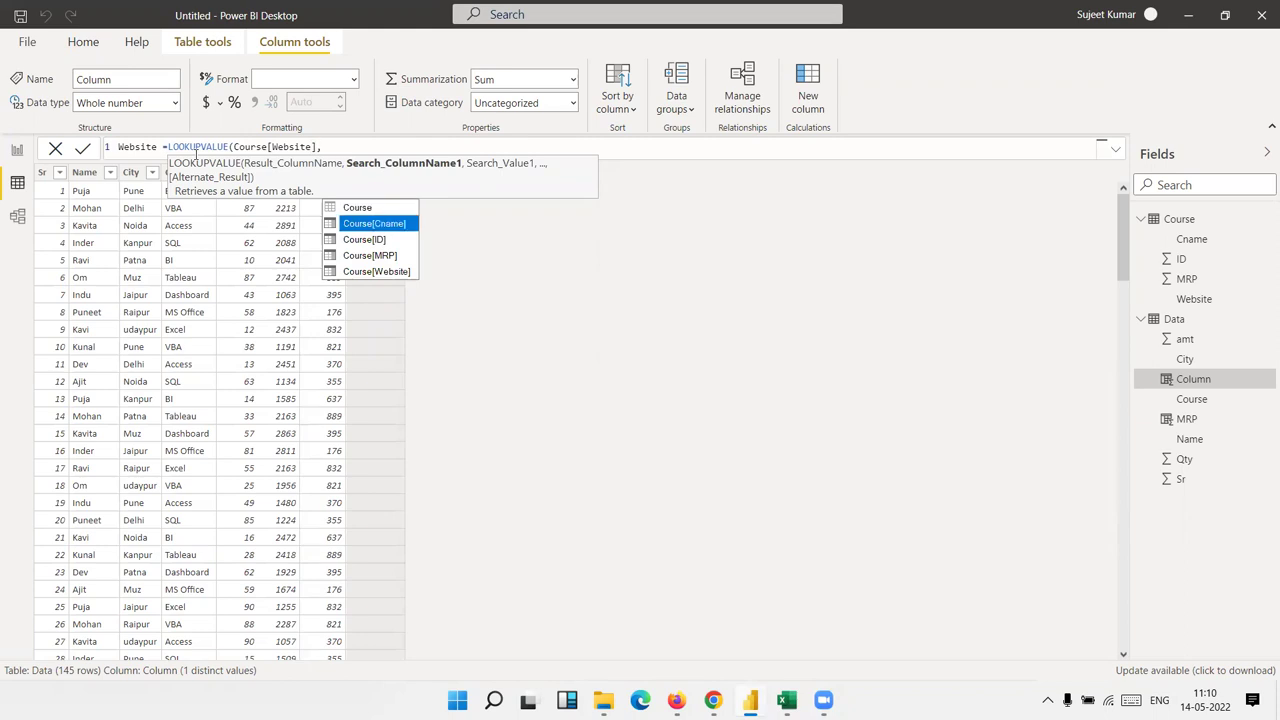
{"action": "key", "text": "Tab"}
{"action": "type", "text": ",data"}
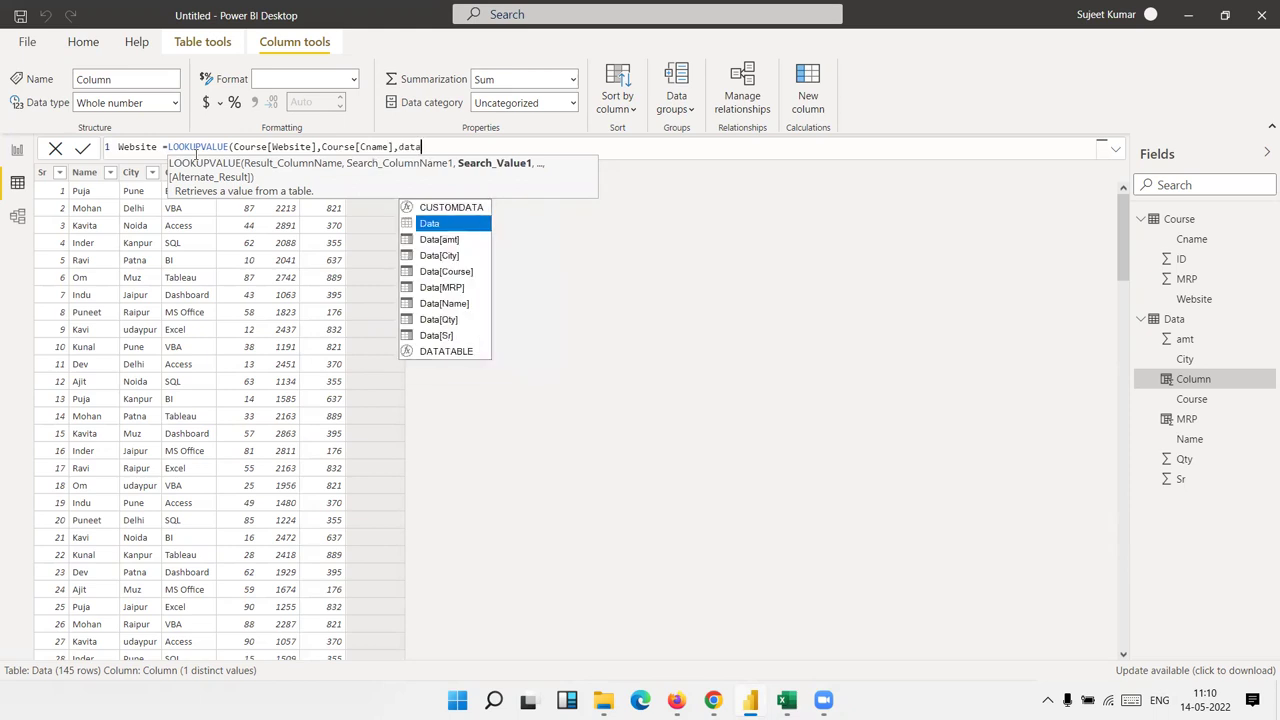
{"action": "key", "text": "Down"}
{"action": "key", "text": "Down"}
{"action": "key", "text": "Down"}
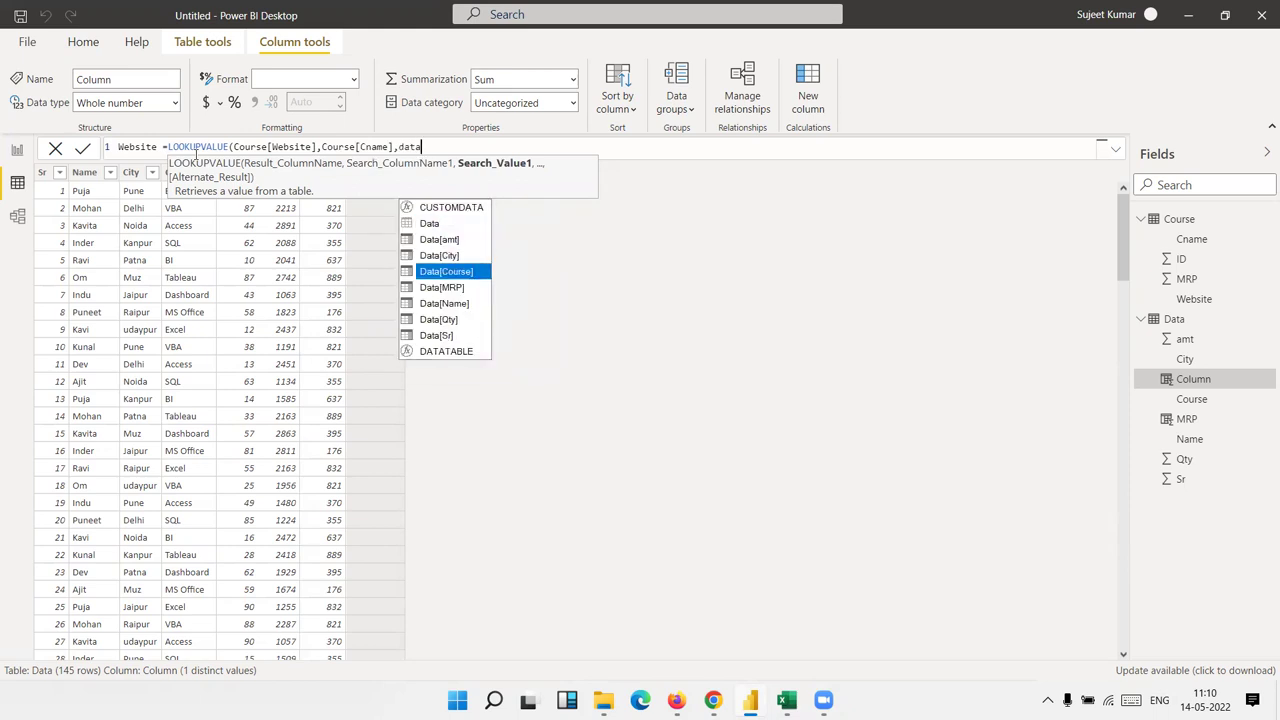
{"action": "key", "text": "Tab"}
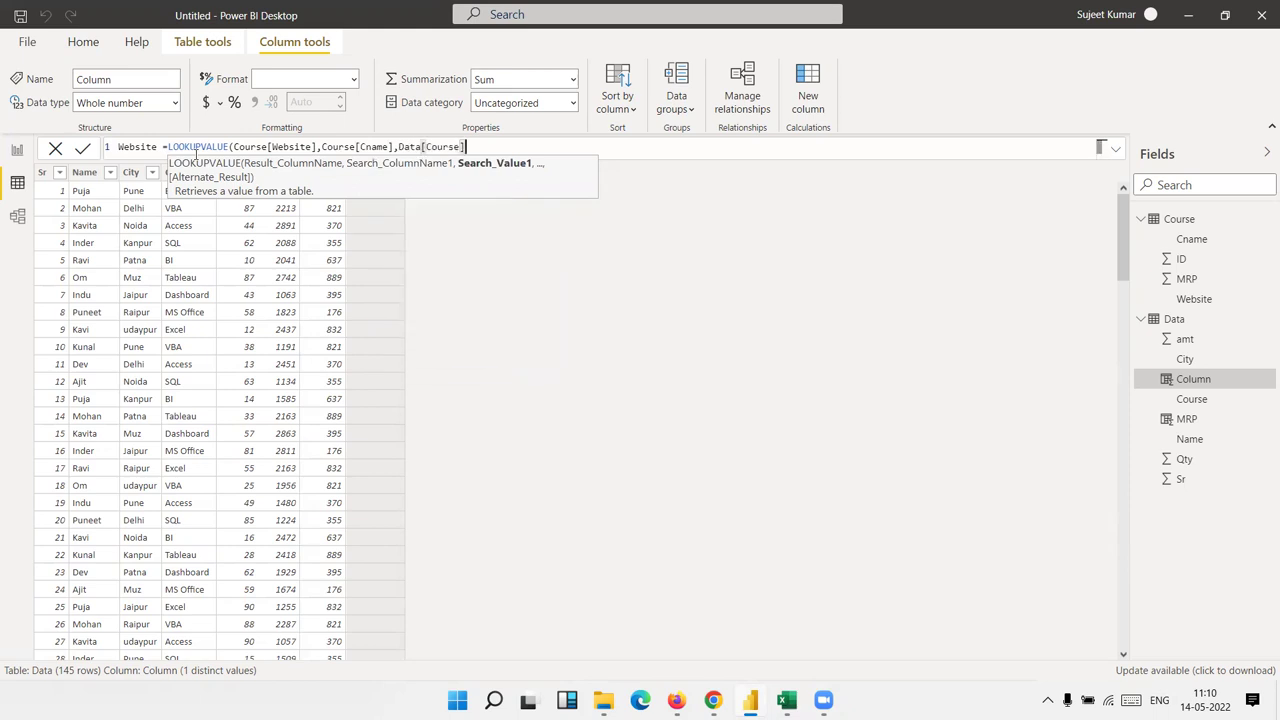
{"action": "type", "text": ")"}
{"action": "key", "text": "Return"}
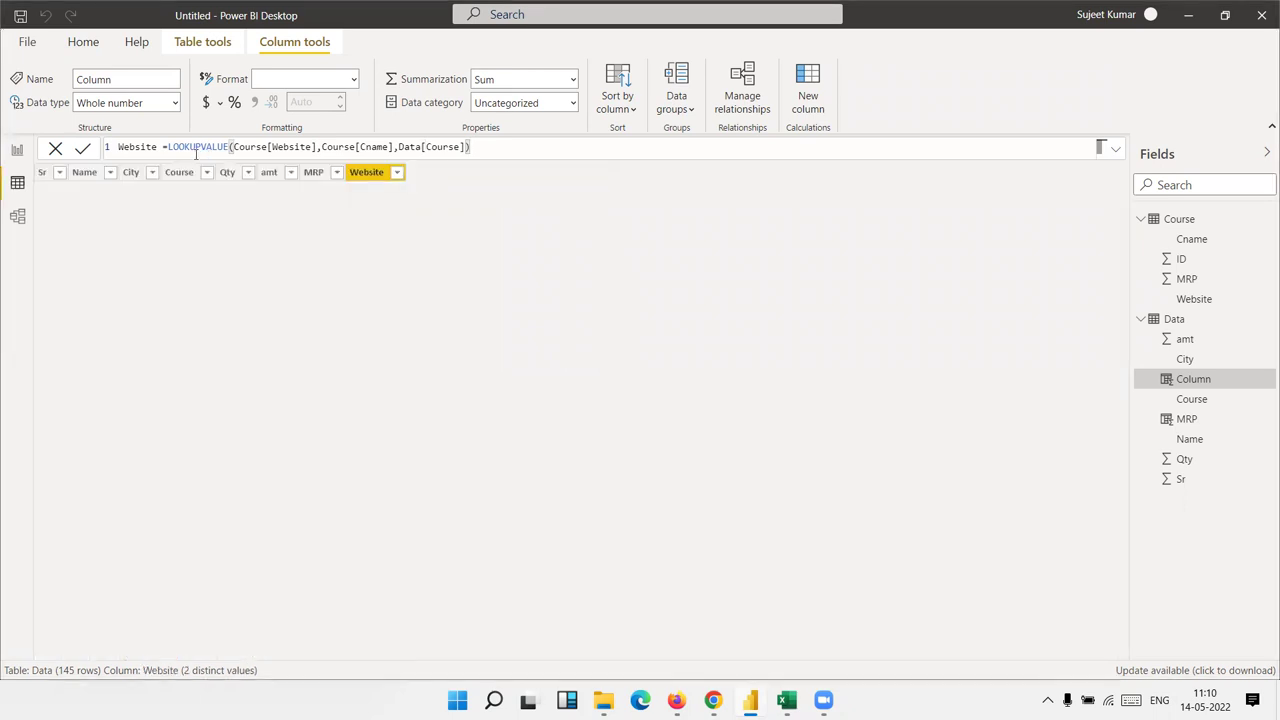